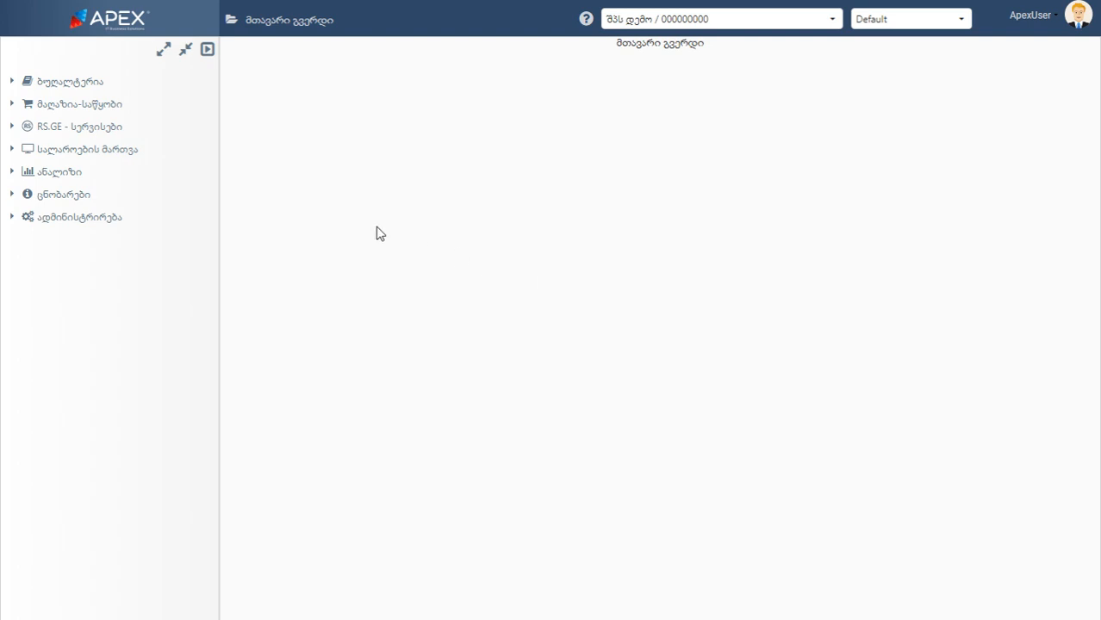
Open the საბუთები document list under ბუღალტერია and start adding a new document
{"action": "left_click", "coordinate": [16, 82]}
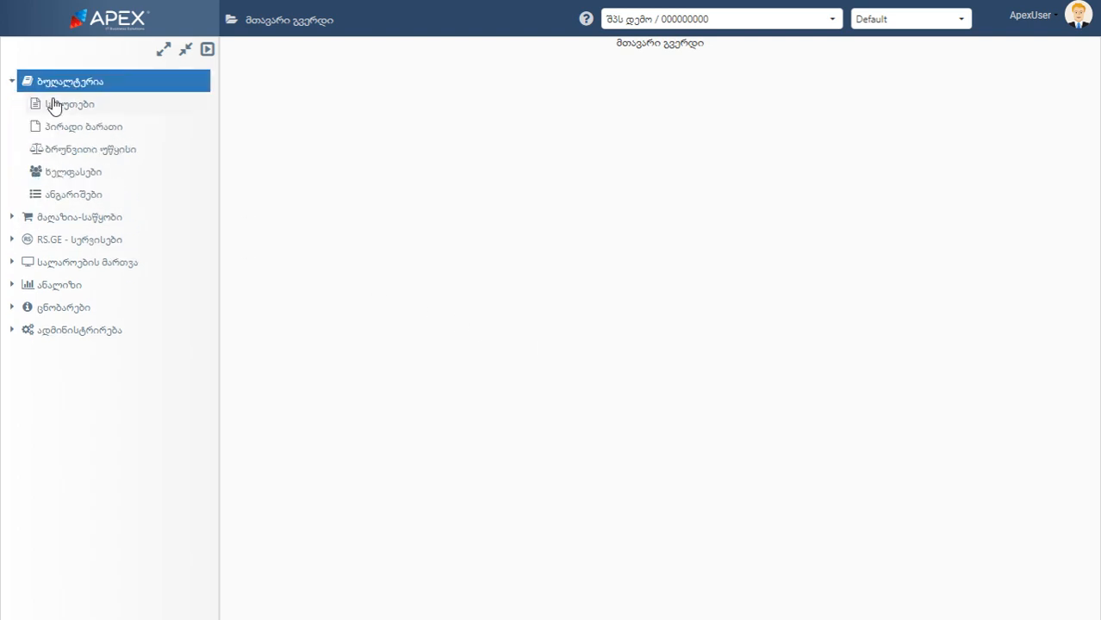
{"action": "left_click", "coordinate": [57, 104]}
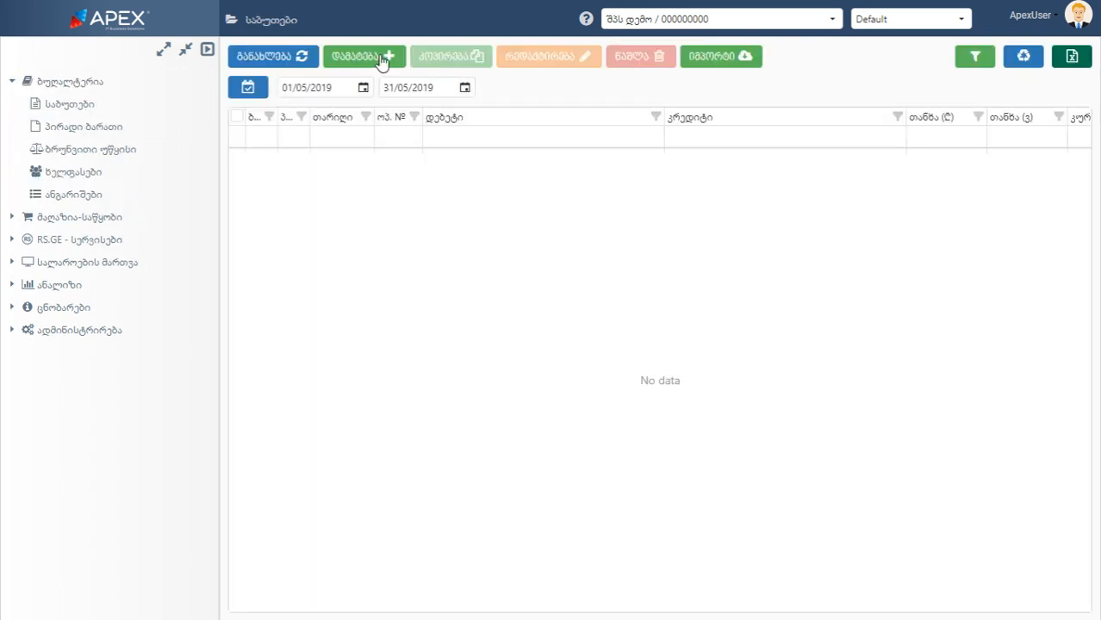
{"action": "left_click", "coordinate": [382, 57]}
Find operation type 500, მომსახურების რეალიზაცია, by its code and choose it for the new document
{"action": "scroll", "coordinate": [581, 268], "scroll_direction": "down", "scroll_amount": 5}
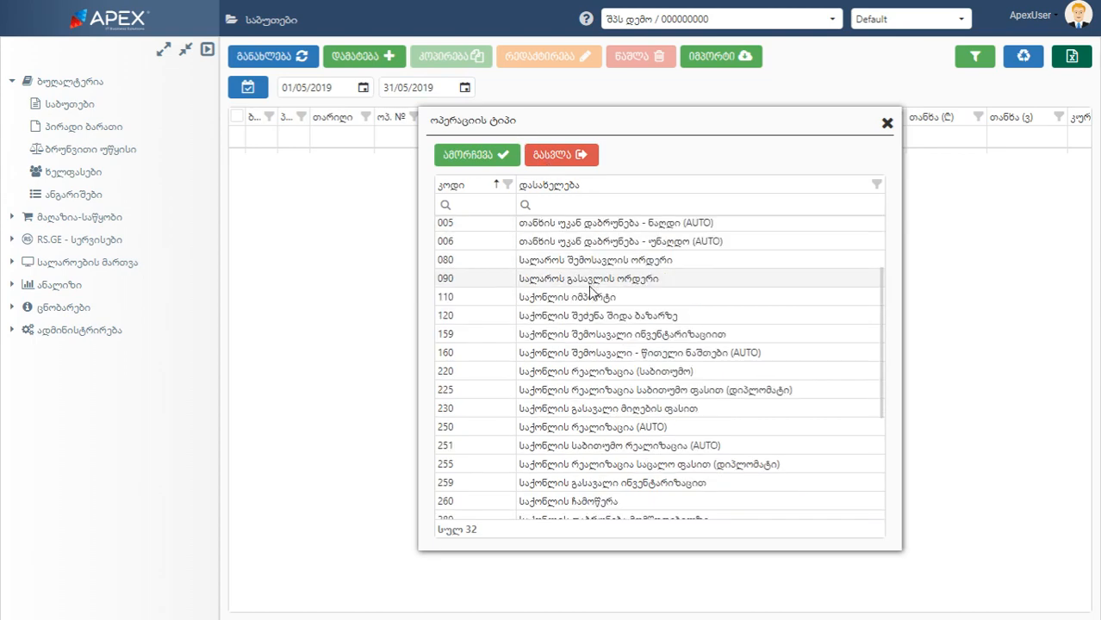
{"action": "scroll", "coordinate": [586, 400], "scroll_direction": "up", "scroll_amount": 5}
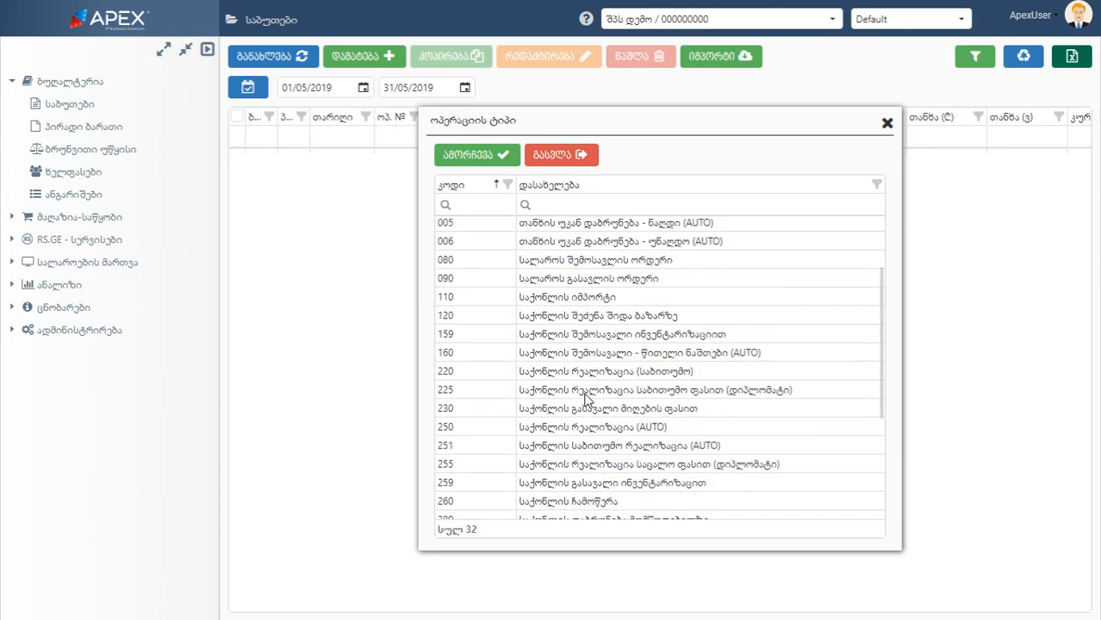
{"action": "left_click", "coordinate": [581, 213]}
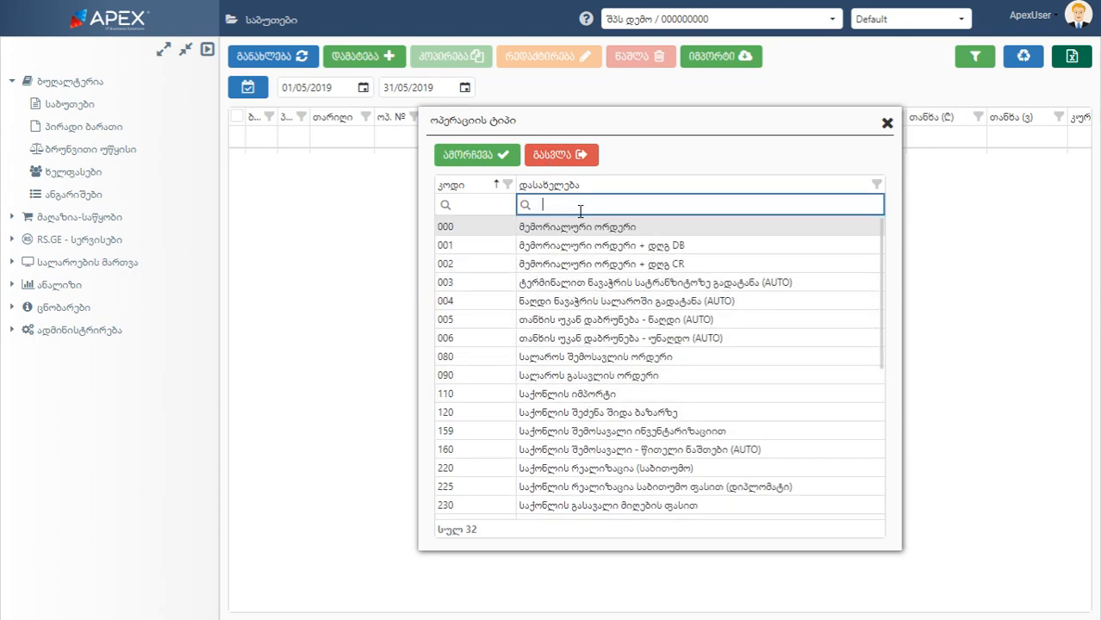
{"action": "left_click", "coordinate": [489, 206]}
{"action": "type", "text": "500"}
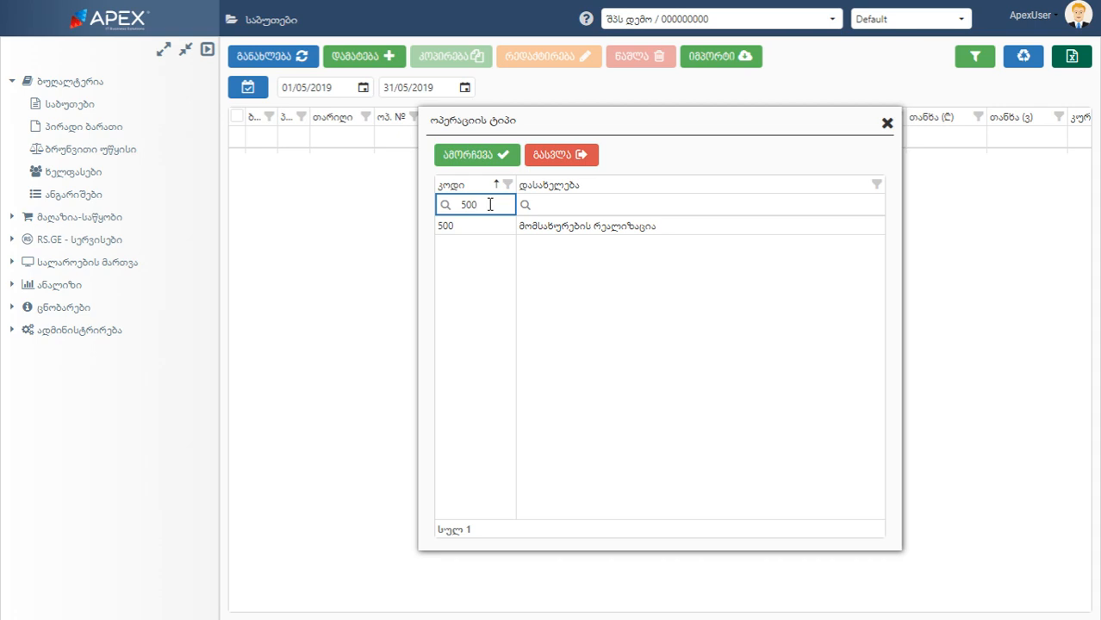
{"action": "left_click", "coordinate": [517, 227]}
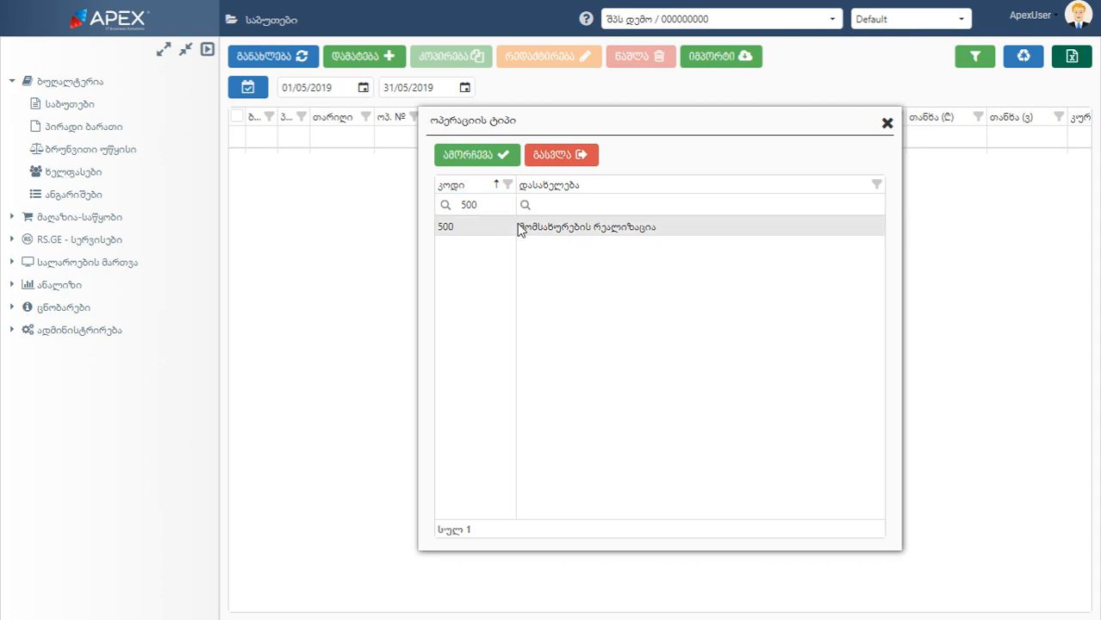
{"action": "left_click", "coordinate": [472, 159]}
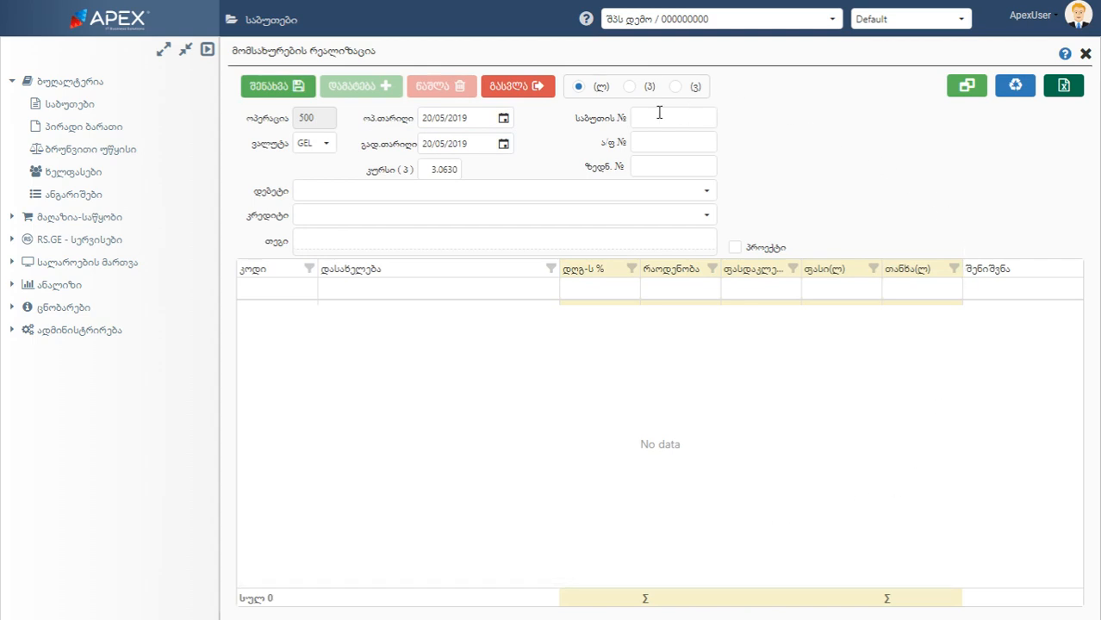
Examine the currency options in ვალუტა and browse the calendars of the ოპ.თარიღი and გად.თარიღი date fields
{"action": "left_click", "coordinate": [325, 144]}
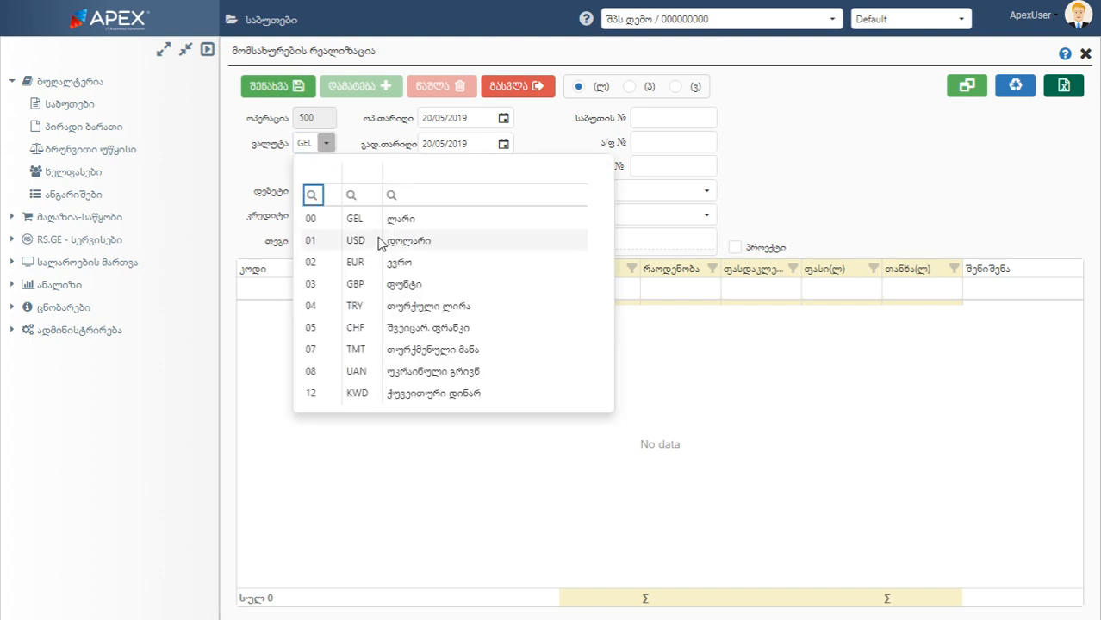
{"action": "scroll", "coordinate": [398, 344], "scroll_direction": "down", "scroll_amount": 1}
{"action": "scroll", "coordinate": [403, 372], "scroll_direction": "up", "scroll_amount": 1}
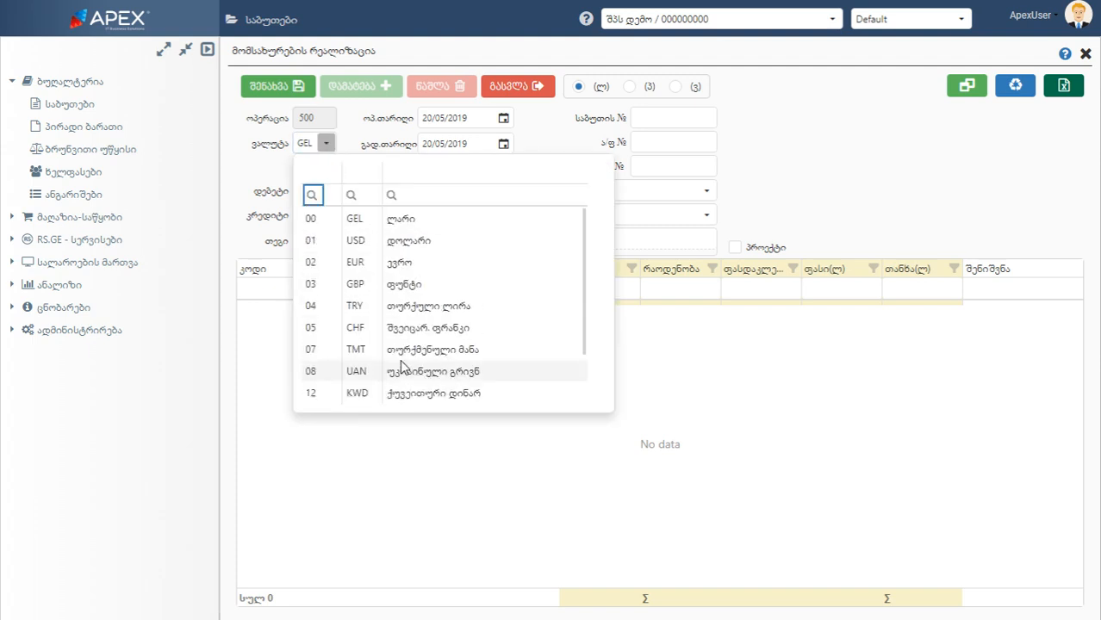
{"action": "left_click", "coordinate": [327, 147]}
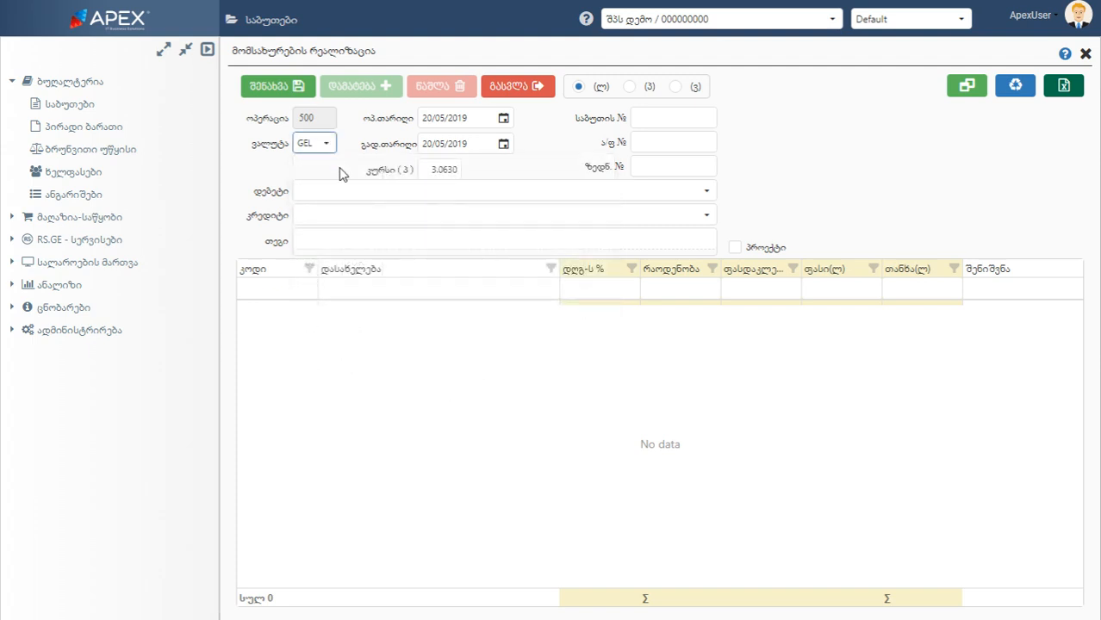
{"action": "left_click", "coordinate": [500, 123]}
{"action": "left_click", "coordinate": [443, 154]}
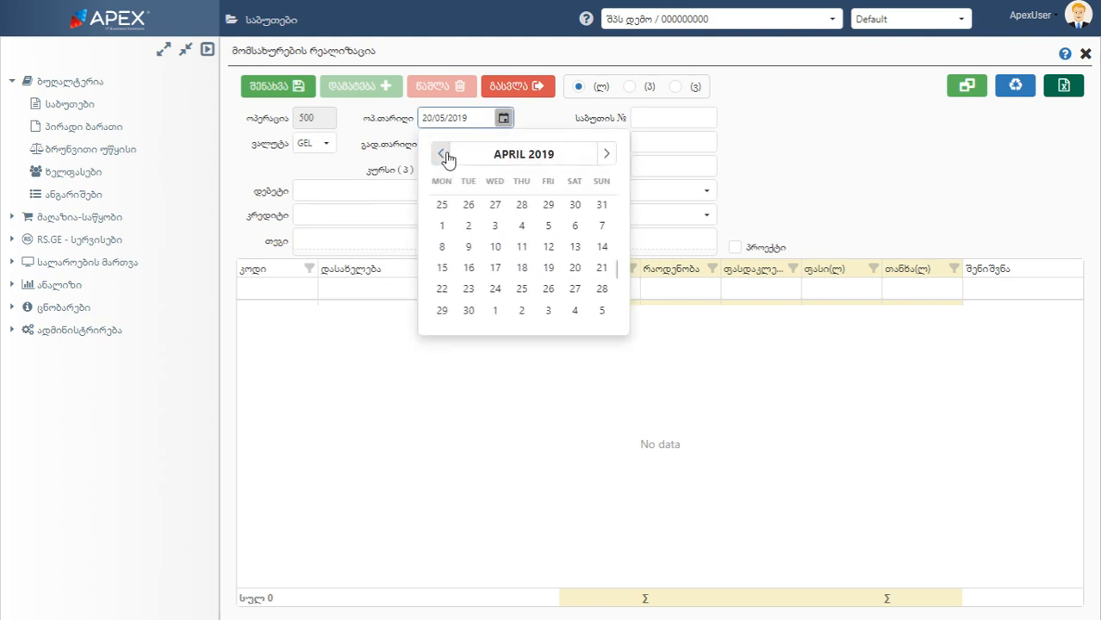
{"action": "left_click", "coordinate": [443, 155]}
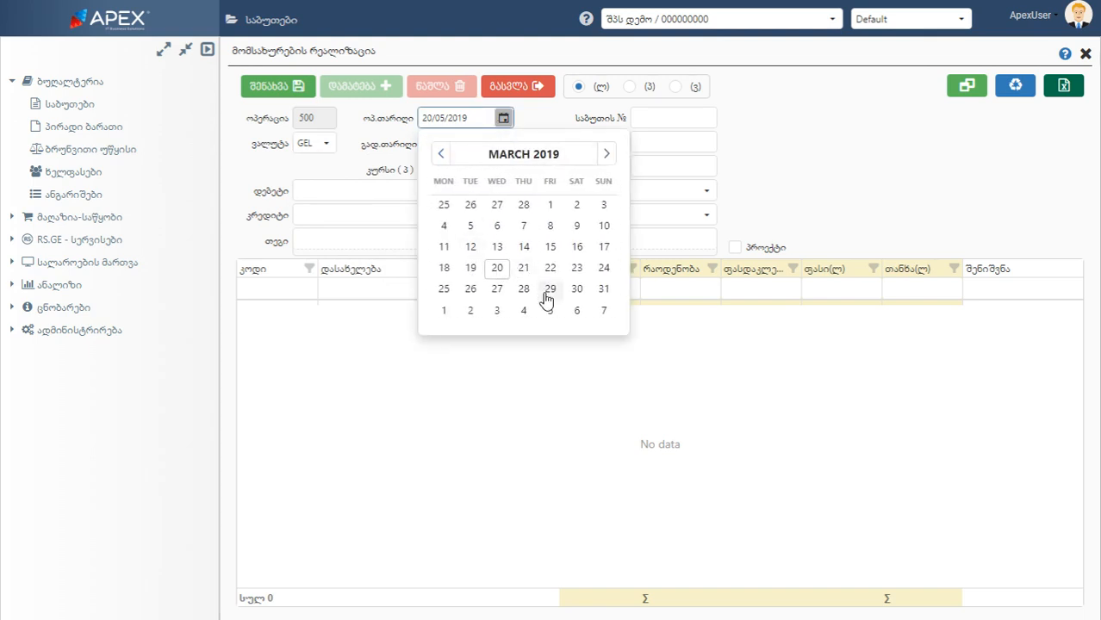
{"action": "left_click", "coordinate": [504, 119]}
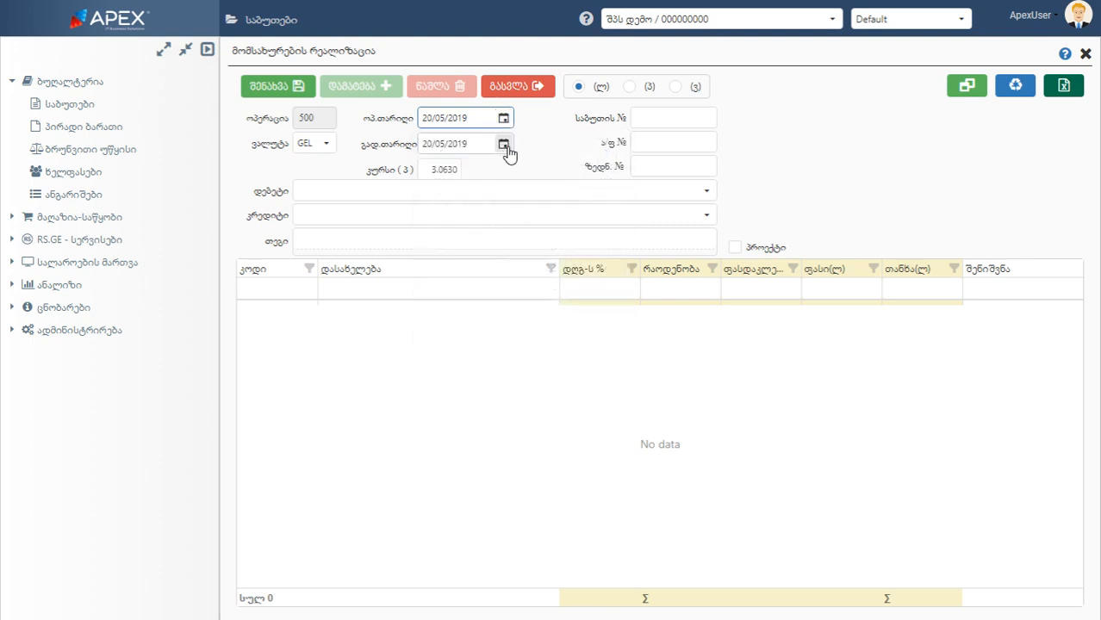
{"action": "left_click", "coordinate": [504, 144]}
{"action": "left_click", "coordinate": [442, 181]}
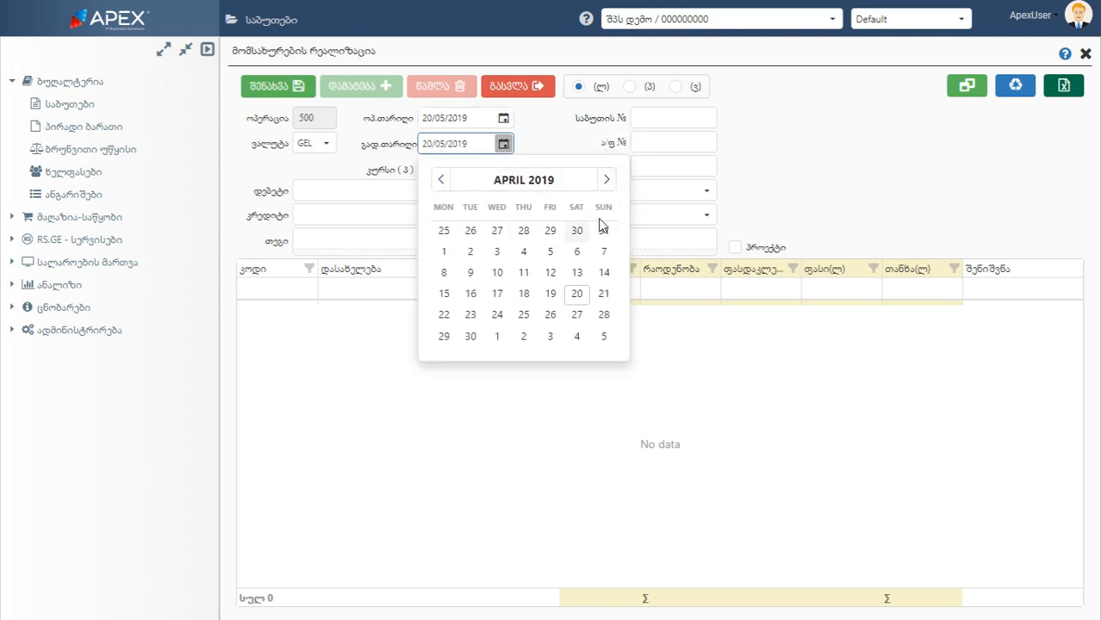
{"action": "left_click", "coordinate": [607, 179]}
{"action": "left_click", "coordinate": [608, 179]}
{"action": "left_click", "coordinate": [608, 179]}
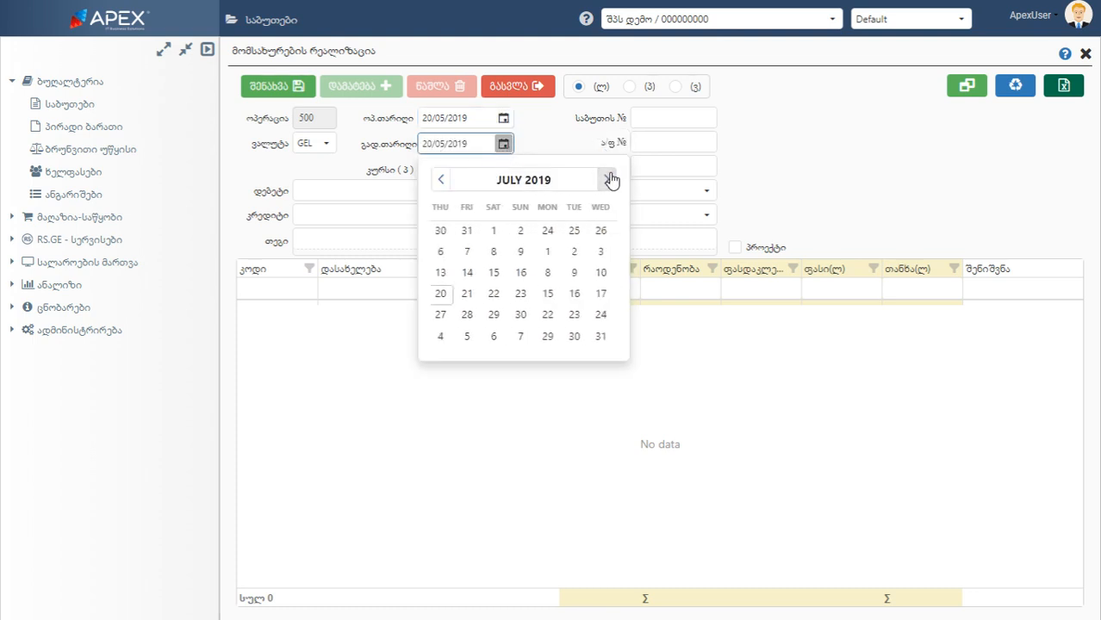
{"action": "left_click", "coordinate": [608, 179]}
{"action": "left_click", "coordinate": [540, 135]}
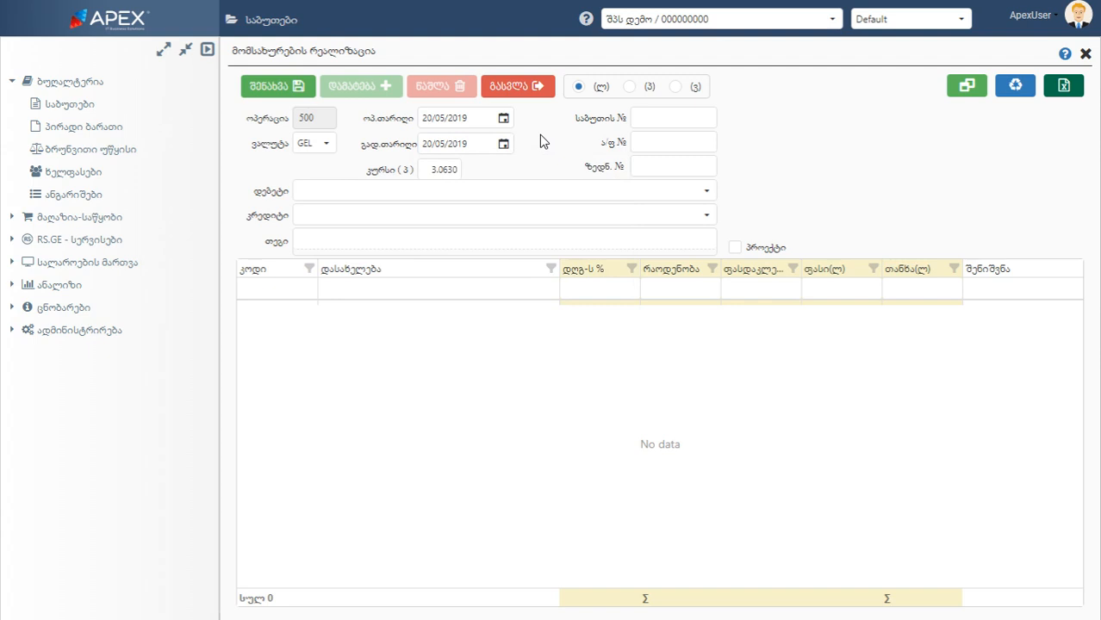
Enter 500 as the document number in საბუთის №
{"action": "left_click", "coordinate": [647, 122]}
{"action": "type", "text": "500"}
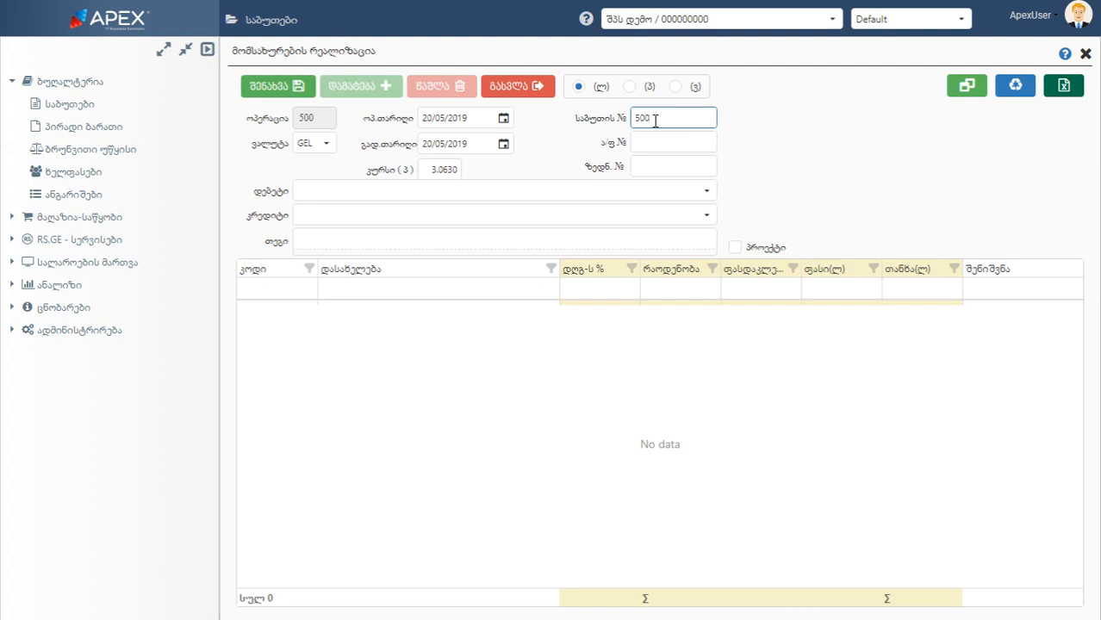
{"action": "left_click", "coordinate": [660, 138]}
{"action": "left_click", "coordinate": [659, 163]}
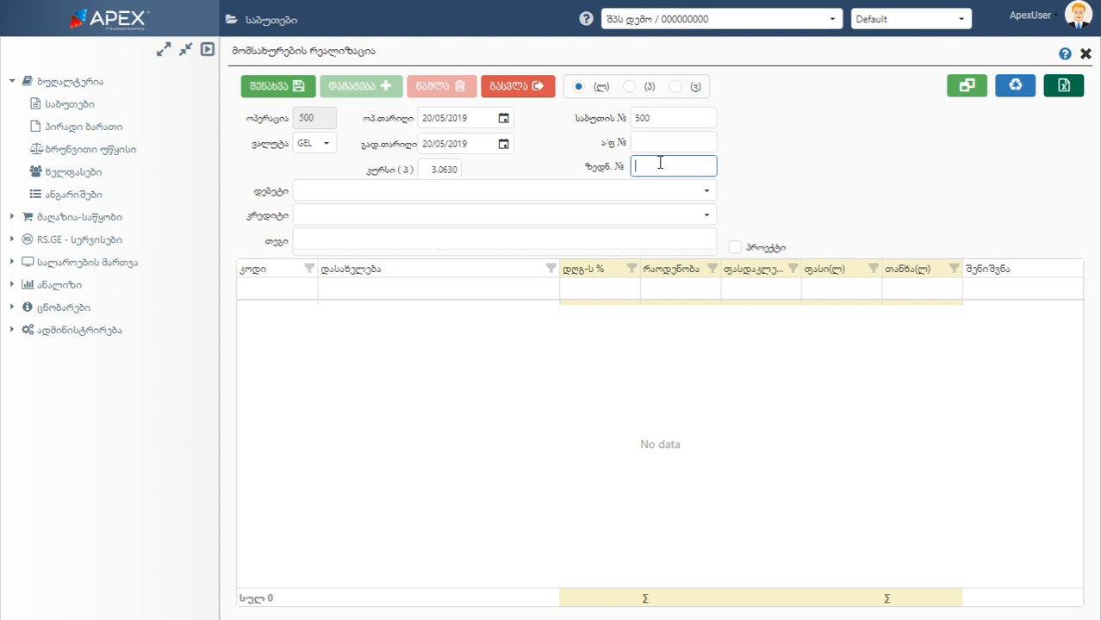
Set the debit account (დებეტი) to შპს ამაბრი(სათაო) and the credit account (კრედიტი) to შემოსავალი მომსახურებიდან
{"action": "left_click", "coordinate": [704, 193]}
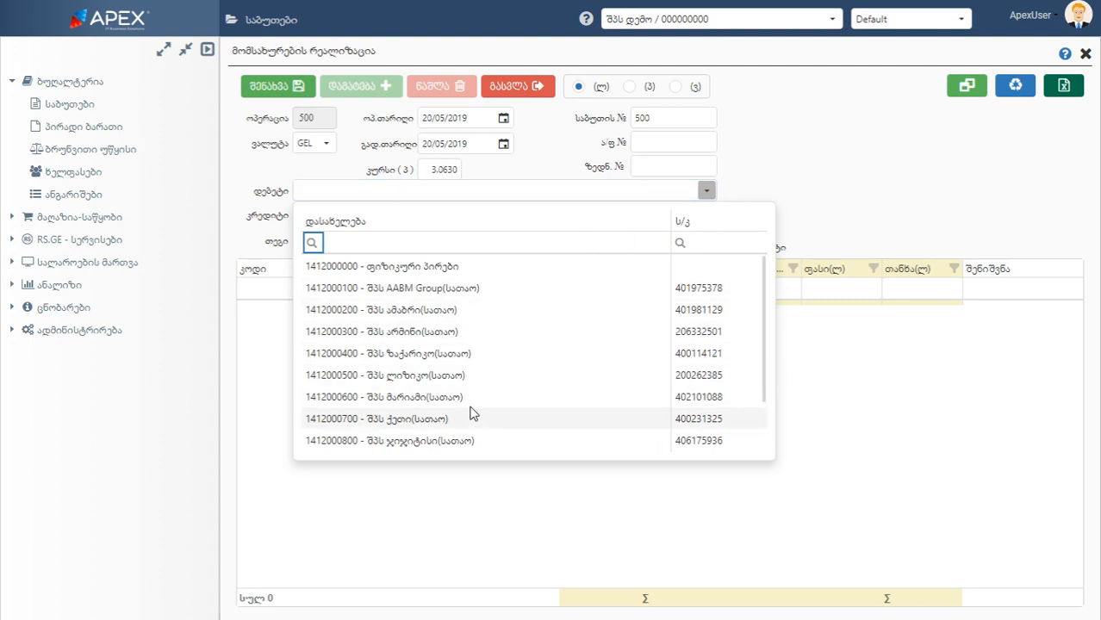
{"action": "left_click", "coordinate": [420, 311]}
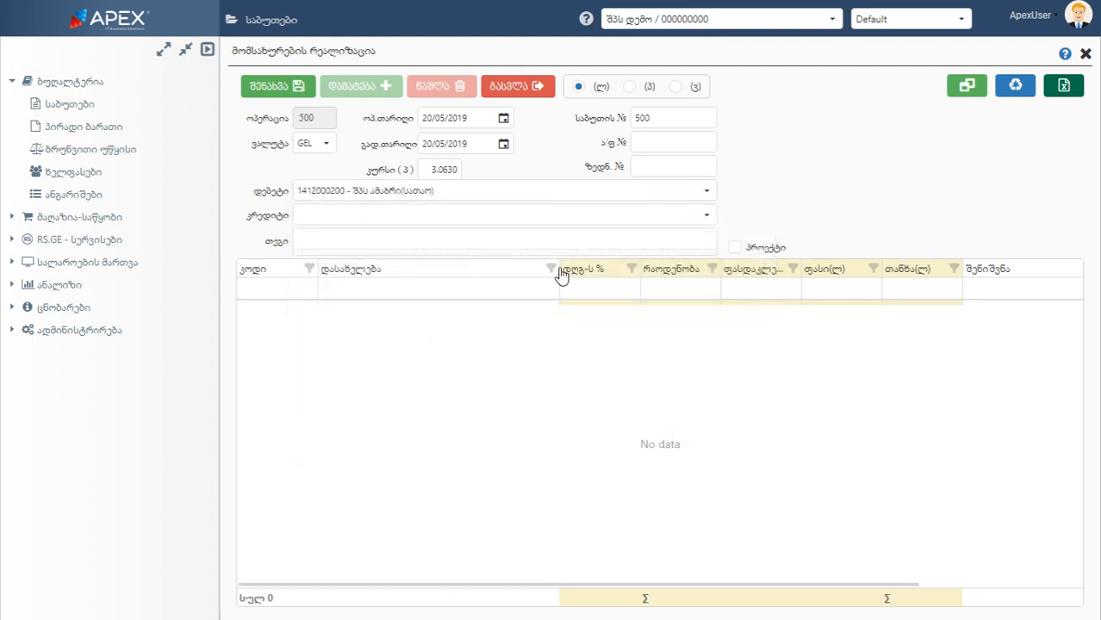
{"action": "left_click", "coordinate": [706, 215]}
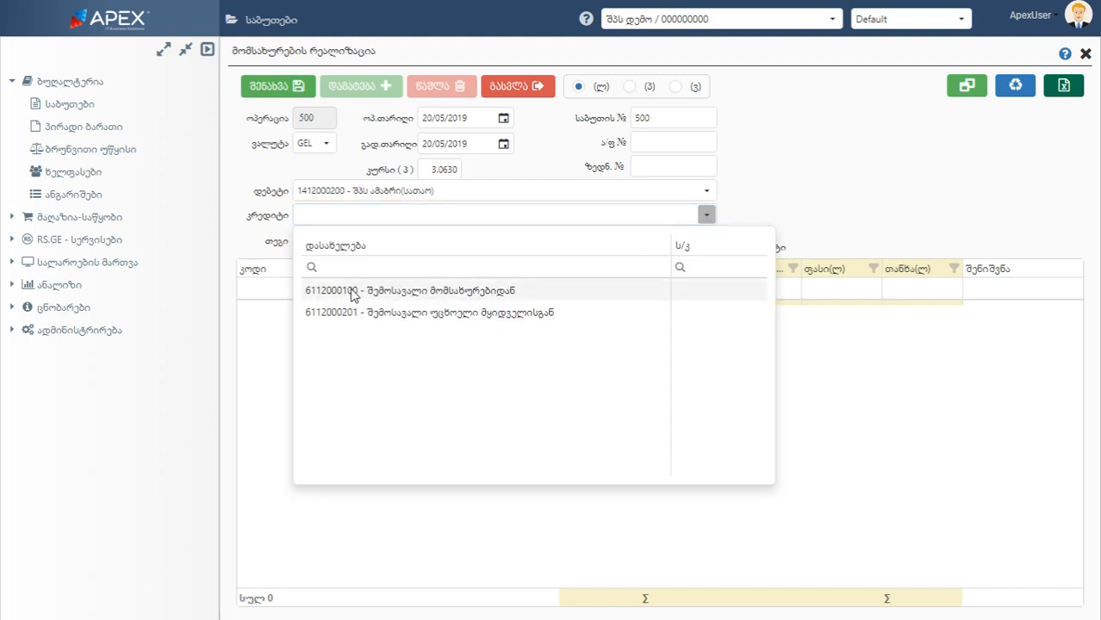
{"action": "left_click", "coordinate": [387, 293]}
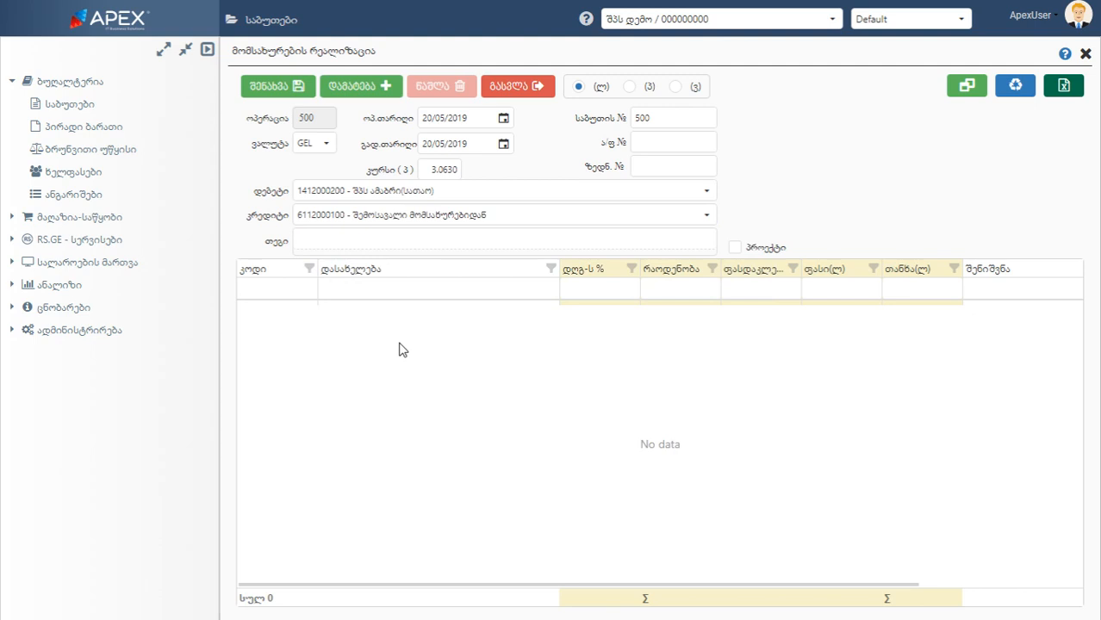
Add the tags პროექტი "A" and პროექტი "B" to the document and remove both again
{"action": "left_click", "coordinate": [314, 241]}
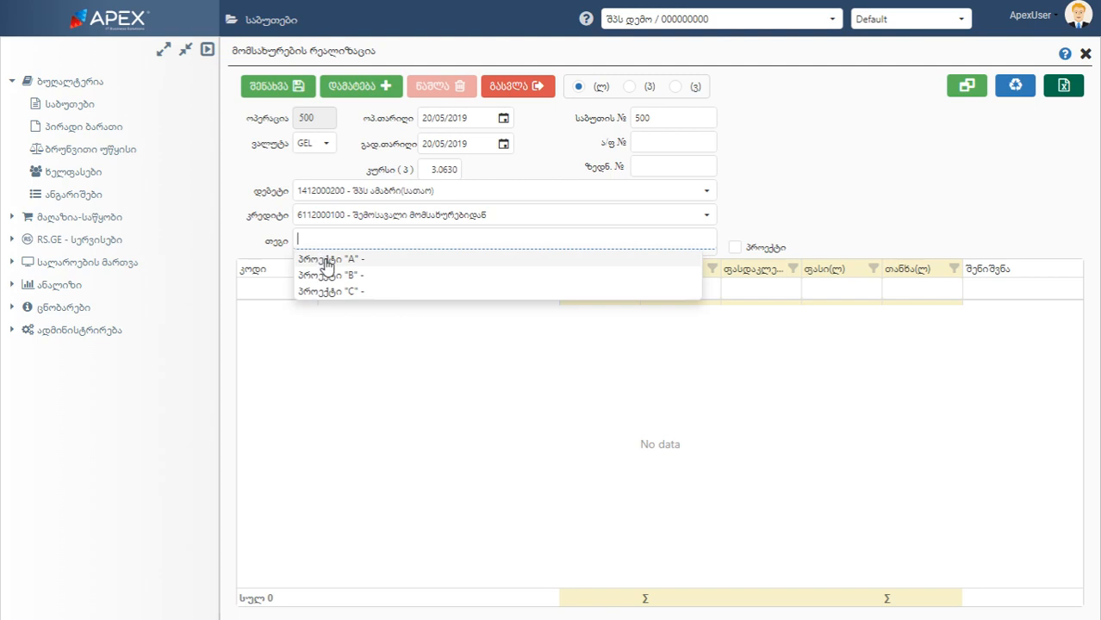
{"action": "left_click", "coordinate": [315, 260]}
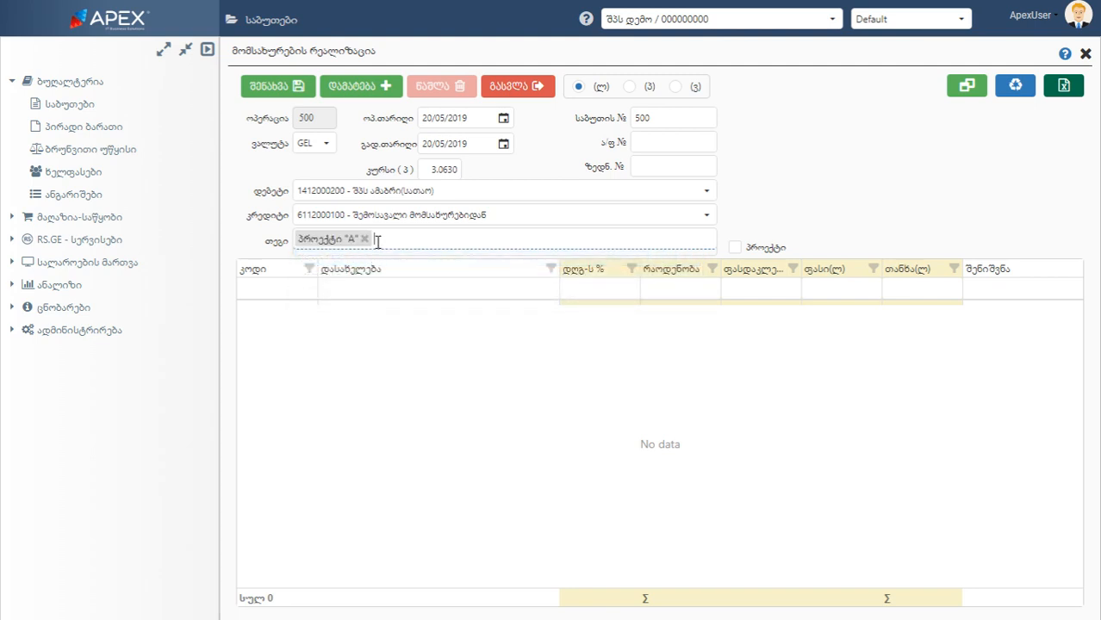
{"action": "left_click", "coordinate": [377, 242]}
{"action": "left_click", "coordinate": [370, 276]}
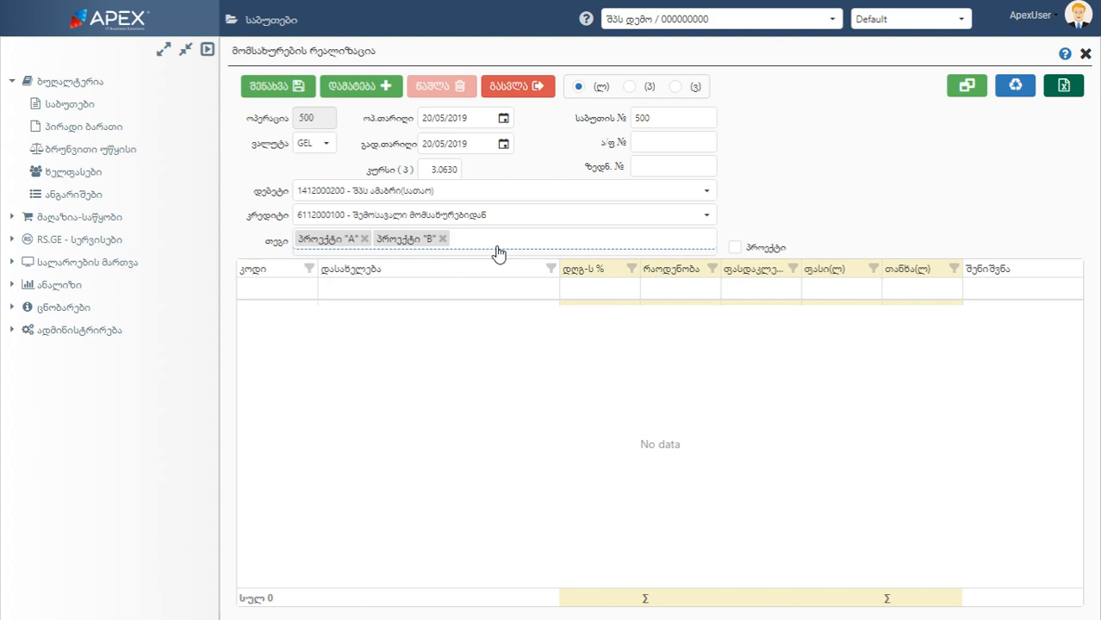
{"action": "left_click", "coordinate": [443, 239]}
{"action": "left_click", "coordinate": [365, 240]}
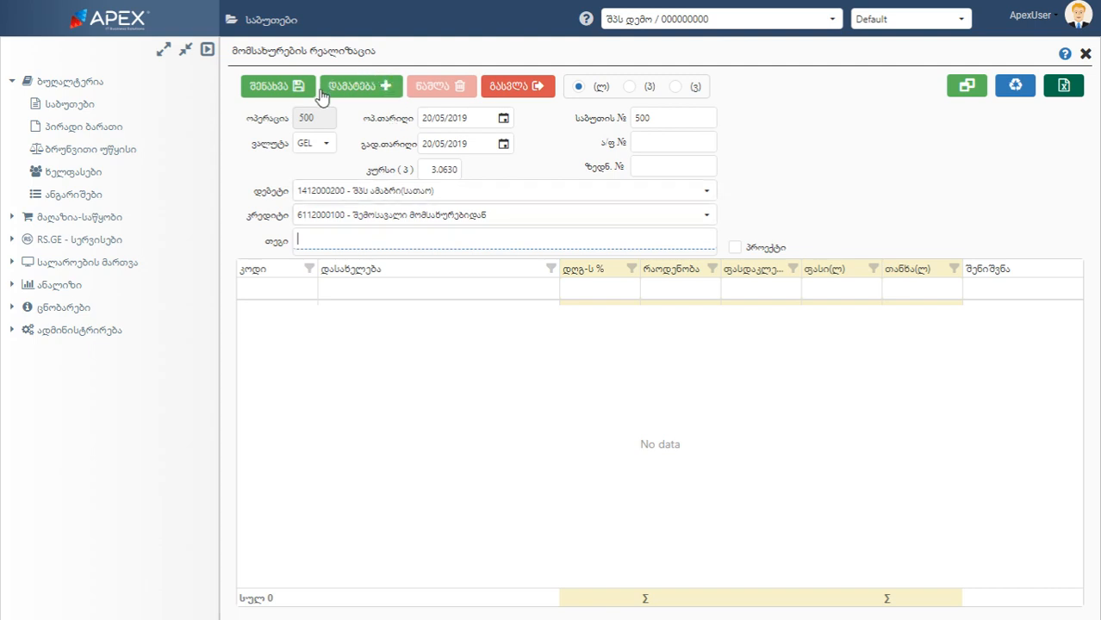
Start adding a service and filter the service list by name to სასაჩუქრე შეფუთვა (დიდი), (პატარა) and (საშუალო)
{"action": "left_click", "coordinate": [370, 95]}
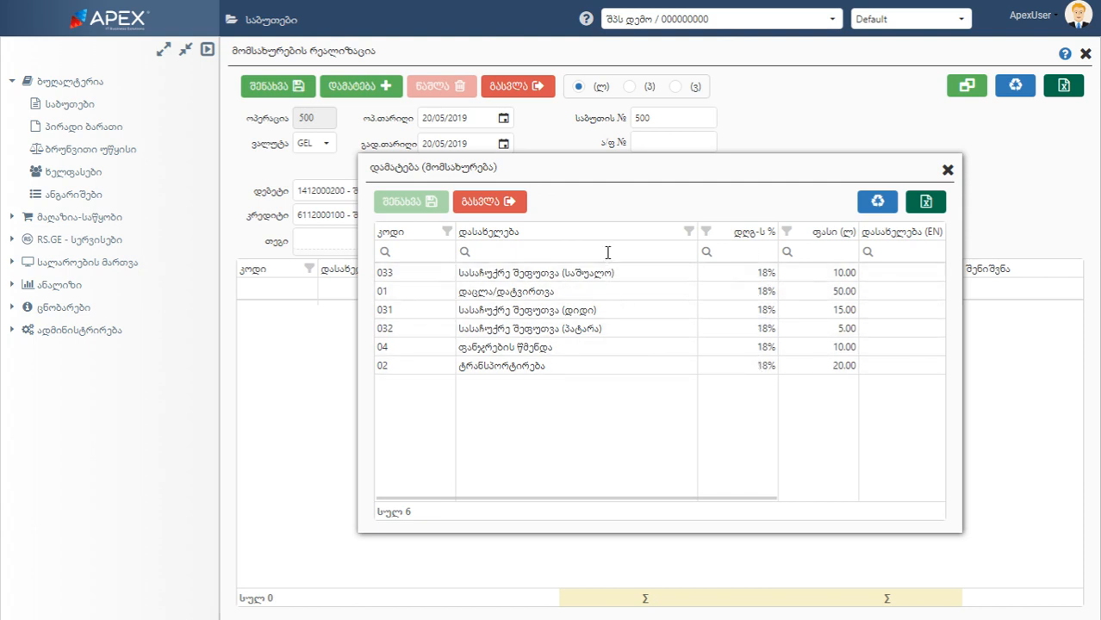
{"action": "left_click", "coordinate": [676, 252]}
{"action": "left_click", "coordinate": [438, 250]}
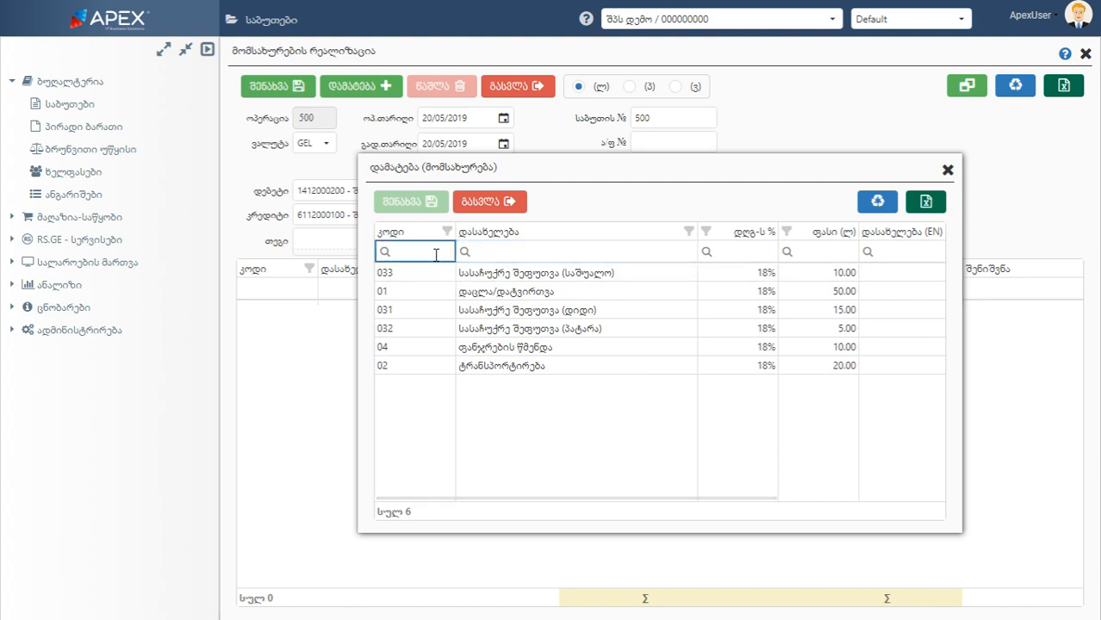
{"action": "left_click", "coordinate": [689, 232]}
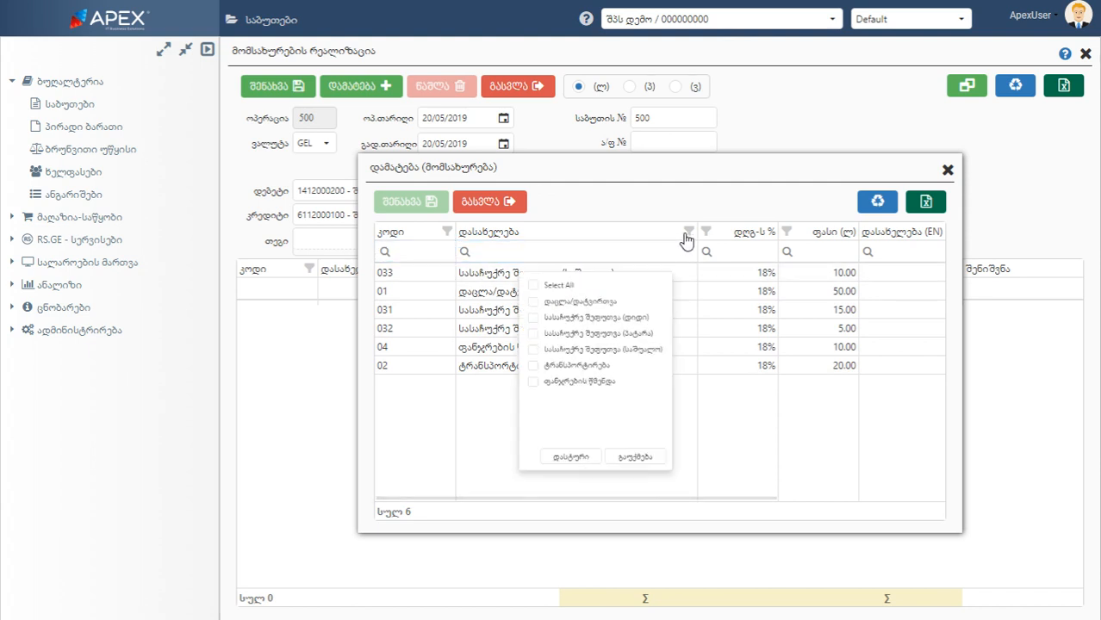
{"action": "left_click", "coordinate": [513, 301]}
{"action": "left_click", "coordinate": [513, 322]}
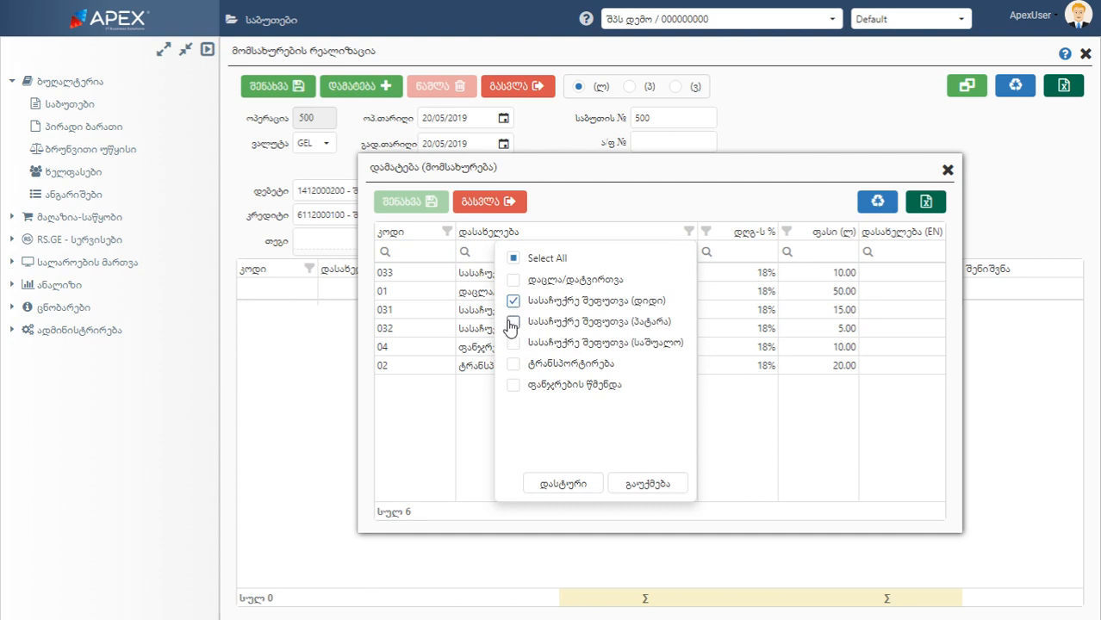
{"action": "left_click", "coordinate": [514, 345]}
{"action": "left_click", "coordinate": [562, 484]}
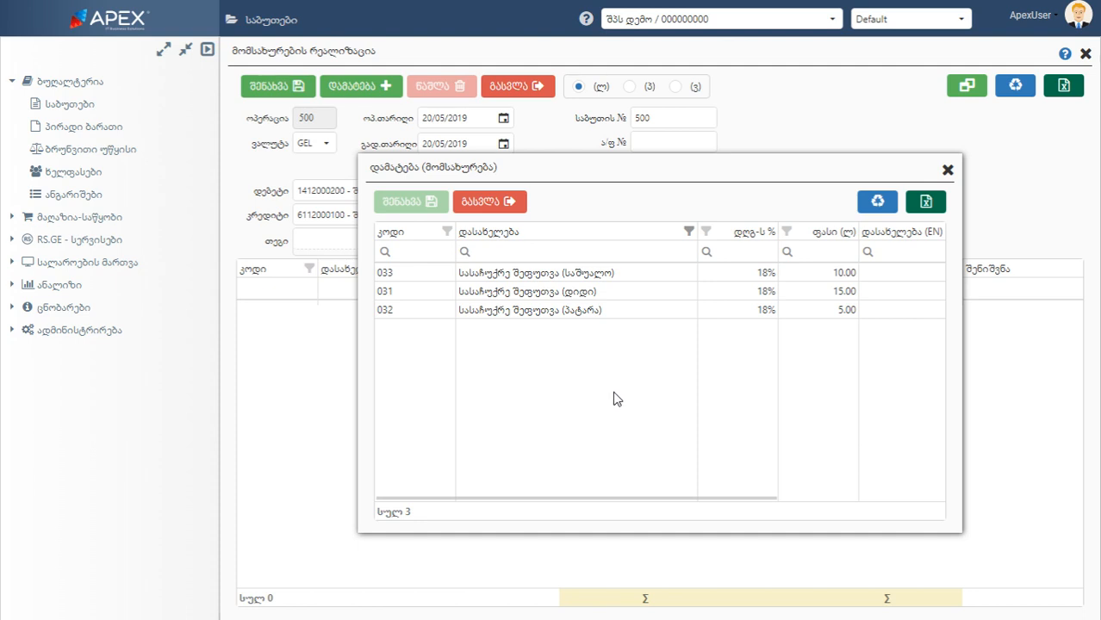
Check the filter conditions available for the service name column and reset the service list's filters
{"action": "mouse_move", "coordinate": [465, 255]}
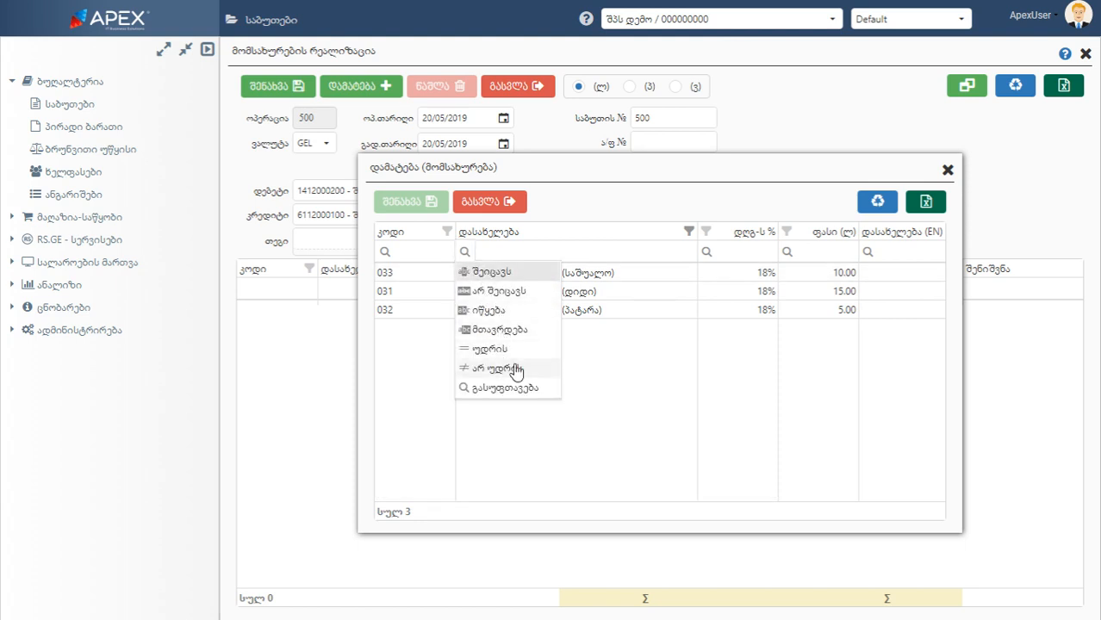
{"action": "mouse_move", "coordinate": [788, 253]}
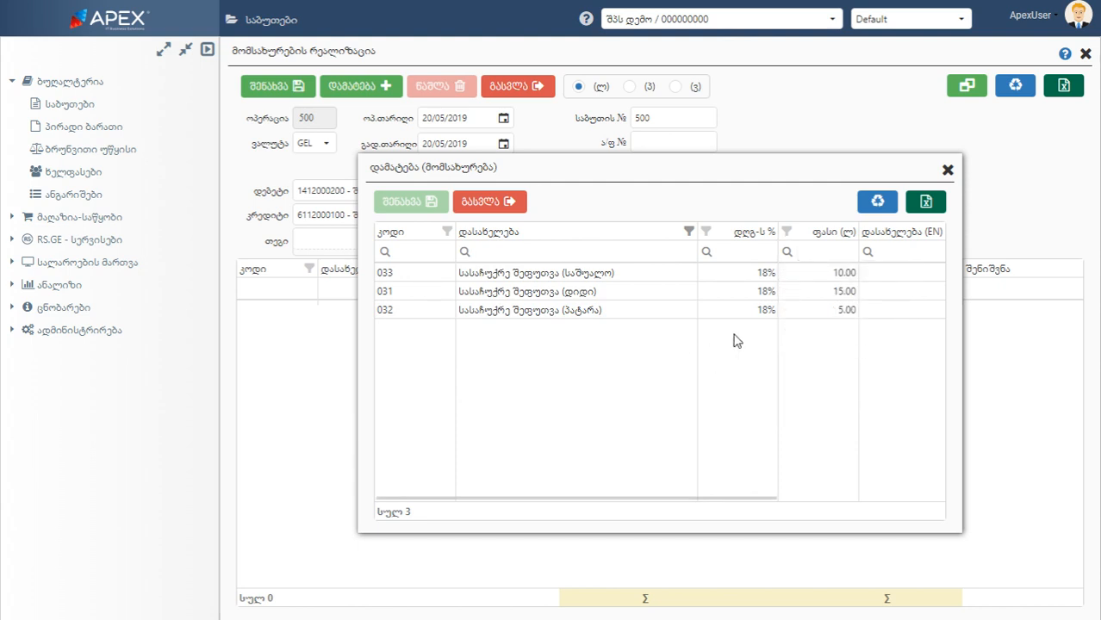
{"action": "left_click", "coordinate": [864, 215]}
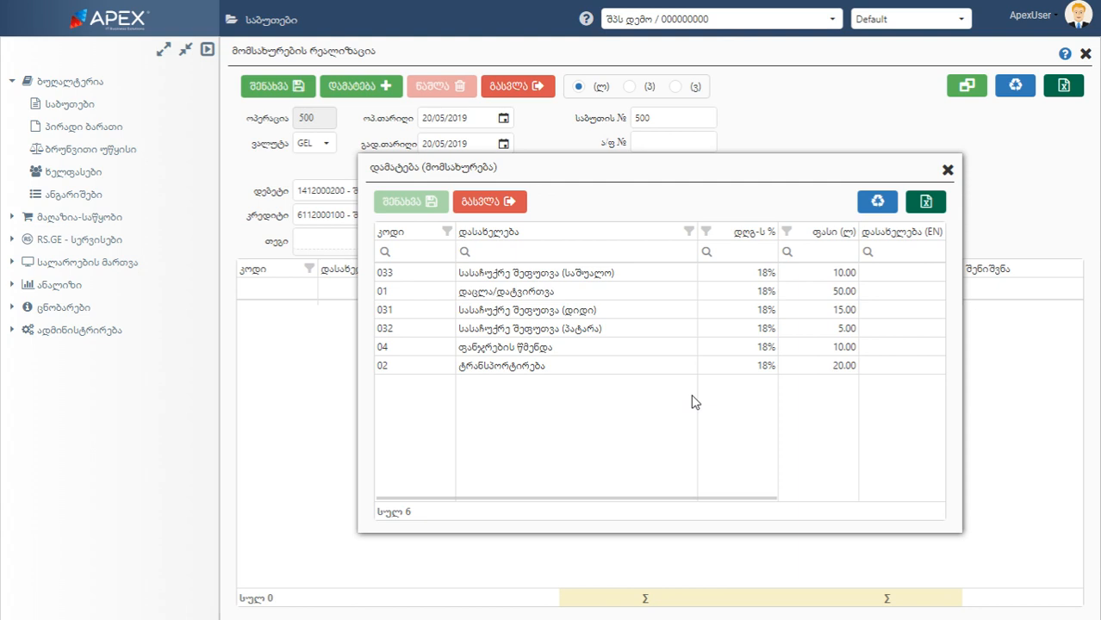
Export the service list to Excel and add the service ტრანსპორტირება to the document
{"action": "left_click", "coordinate": [939, 212]}
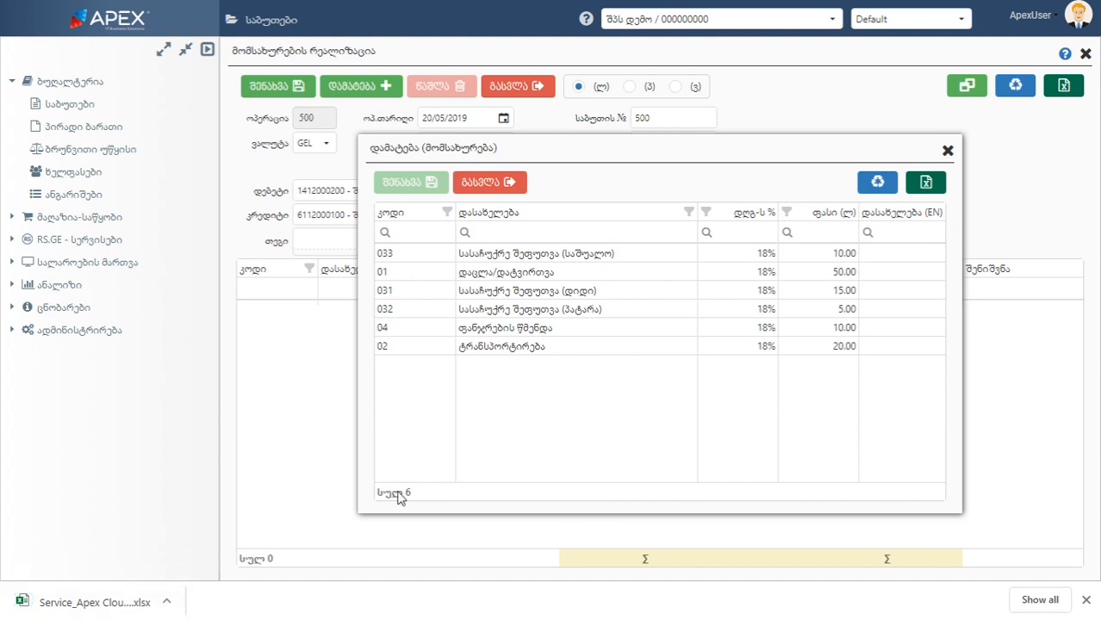
{"action": "left_click", "coordinate": [509, 345]}
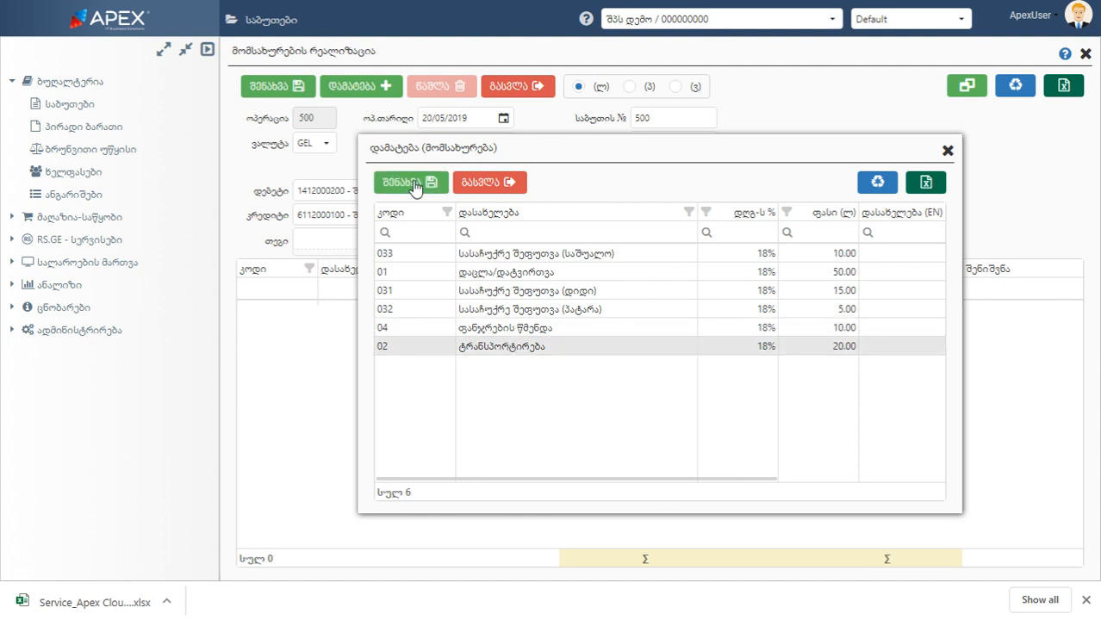
{"action": "left_click", "coordinate": [414, 182]}
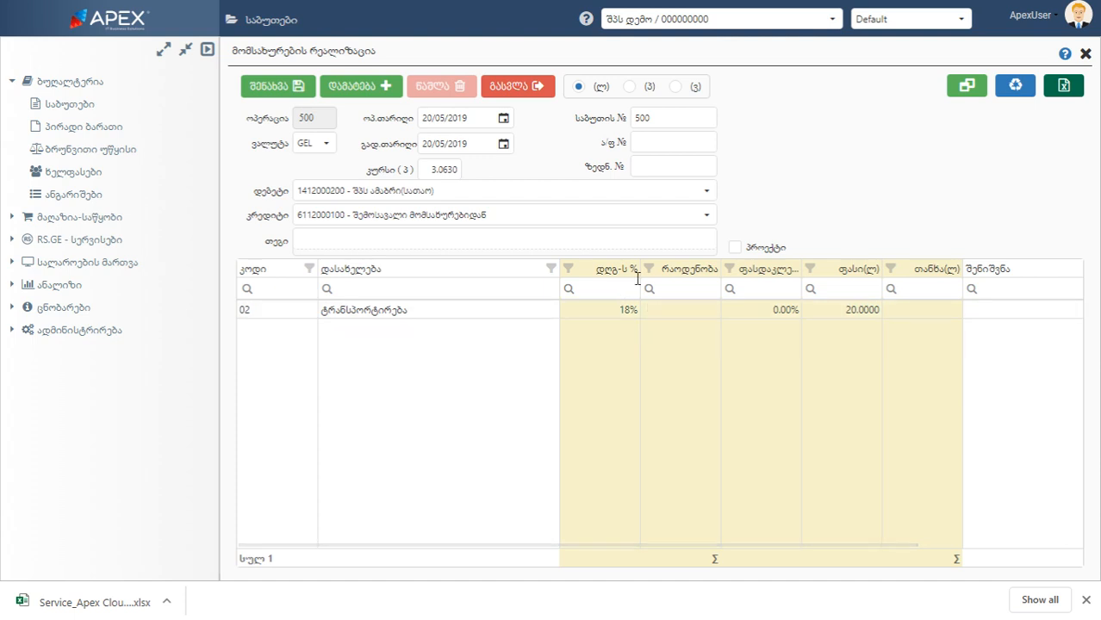
Hide the document header and set the ტრანსპორტირება line's quantity to 1 and its discount to 5%
{"action": "left_click", "coordinate": [964, 88]}
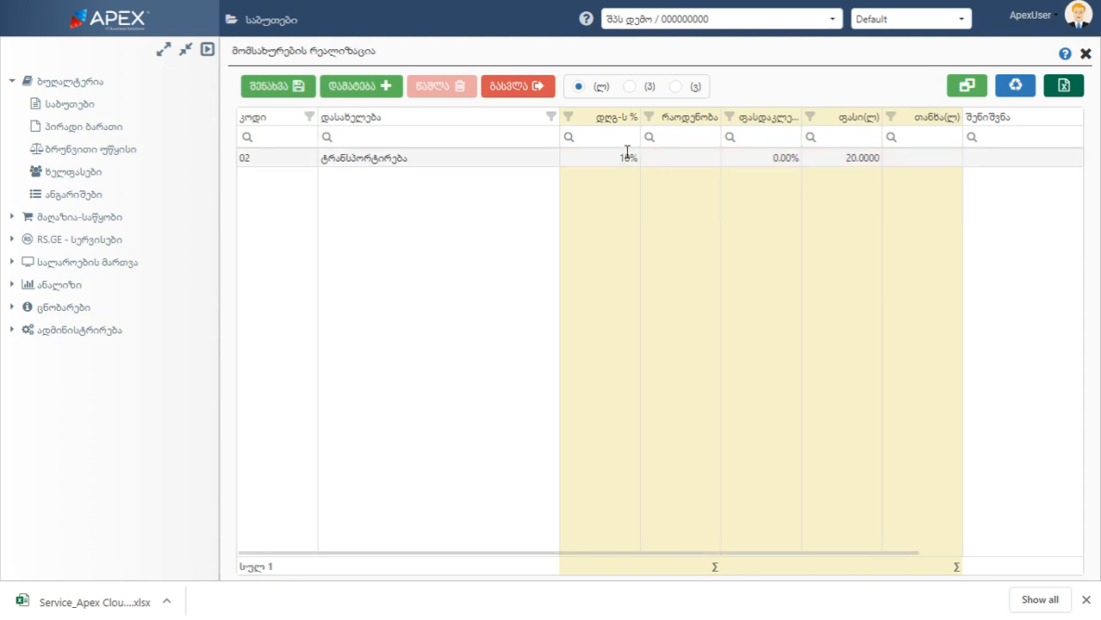
{"action": "left_click", "coordinate": [660, 158]}
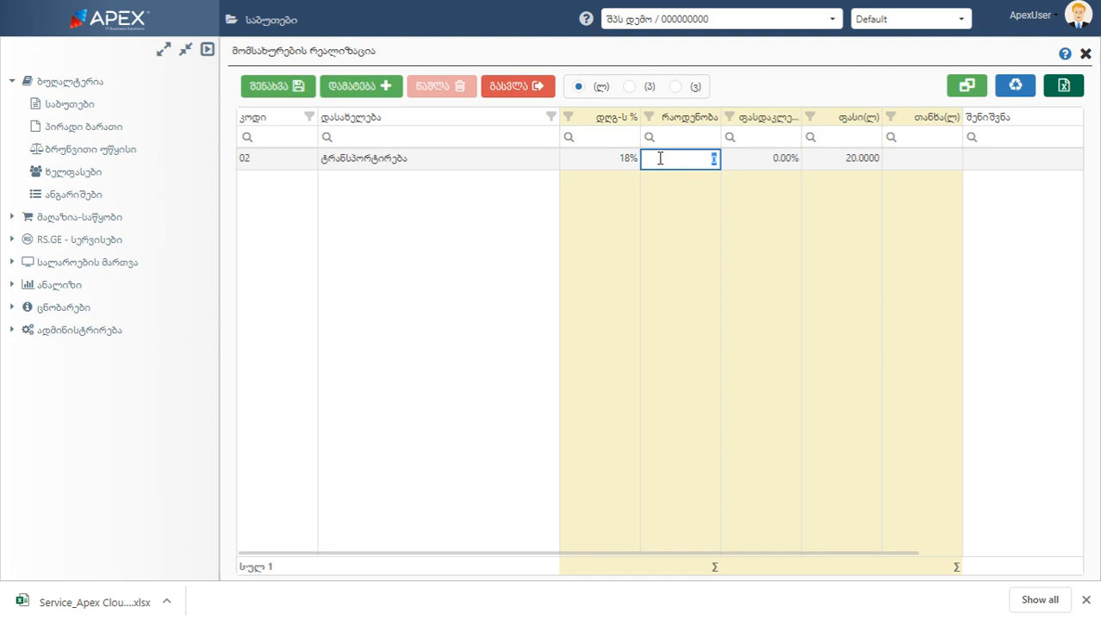
{"action": "type", "text": "1"}
{"action": "key", "text": "Return"}
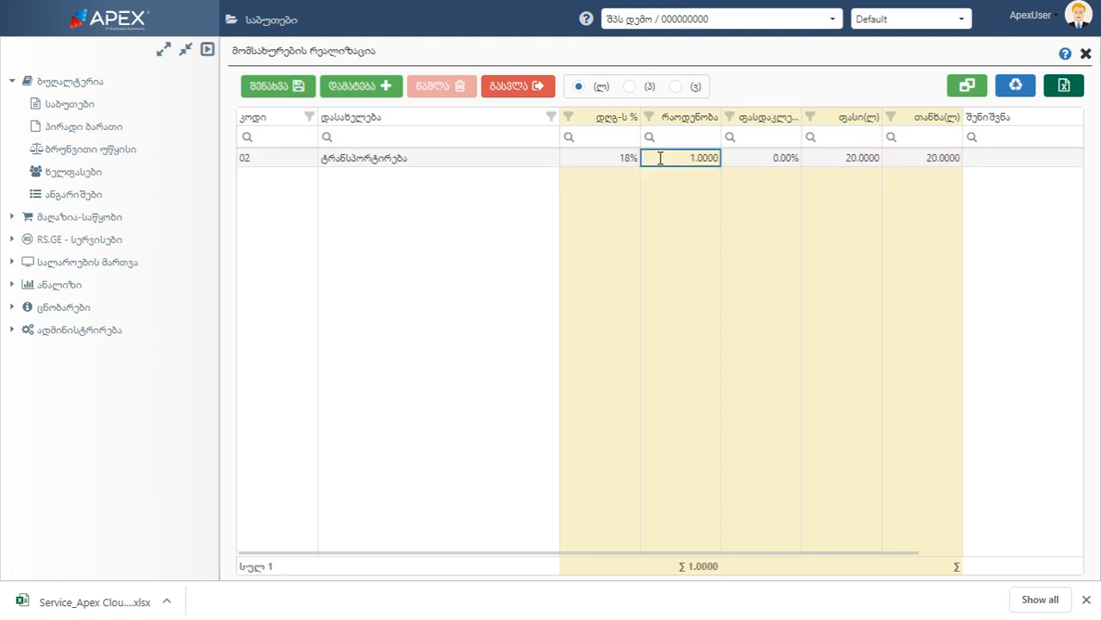
{"action": "left_click", "coordinate": [757, 157]}
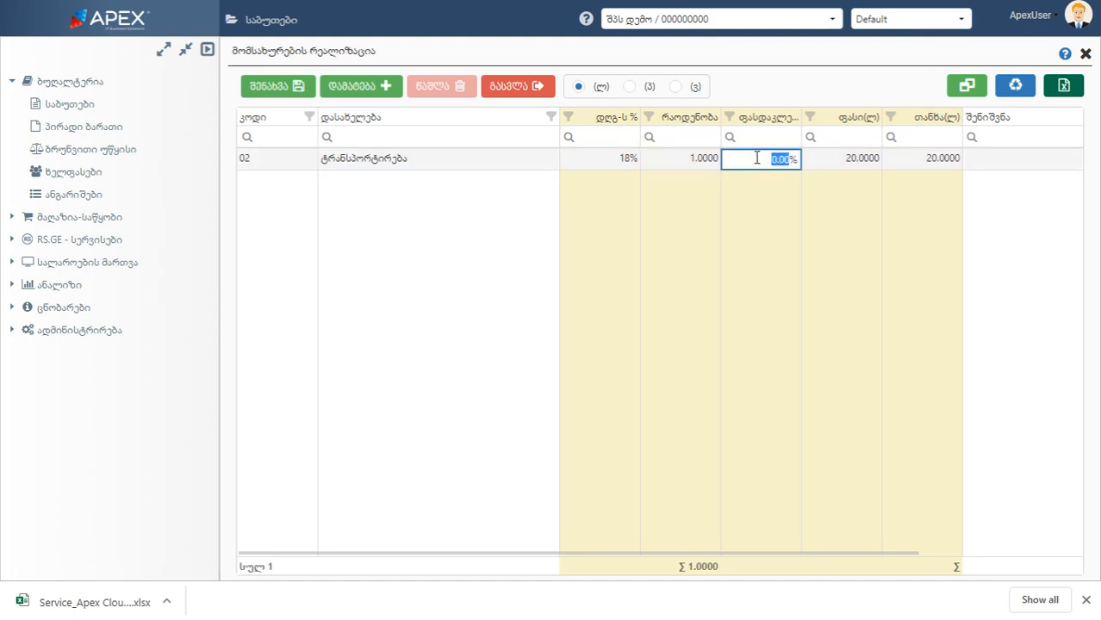
{"action": "type", "text": "5"}
{"action": "key", "text": "Return"}
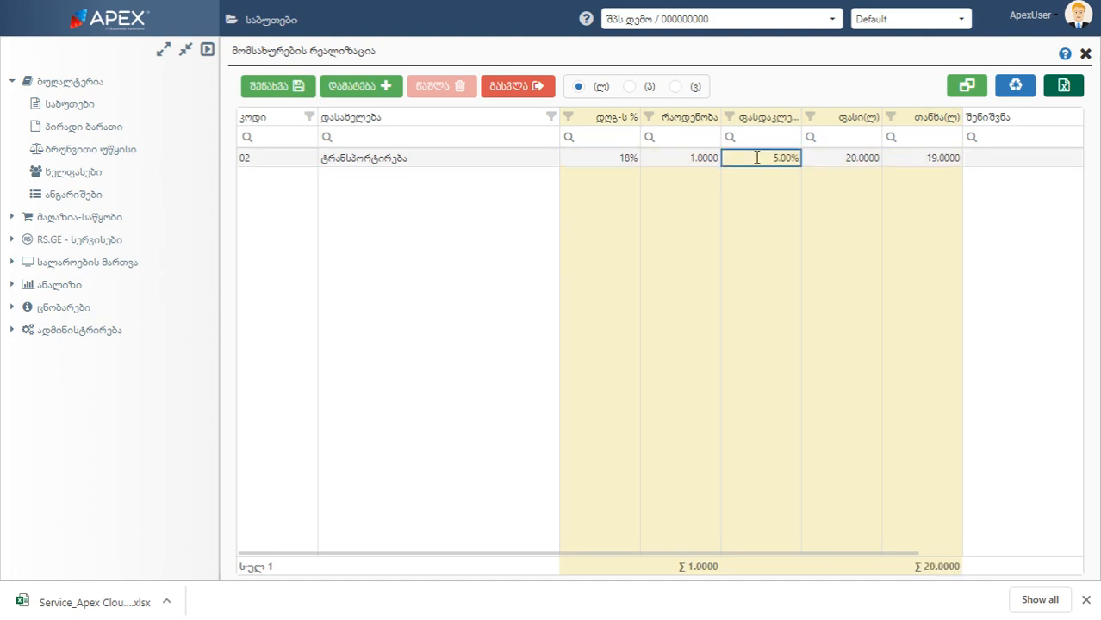
Set the ტრანსპორტირება line's price (ფასი) to 25 and show the document header again
{"action": "left_click", "coordinate": [842, 157]}
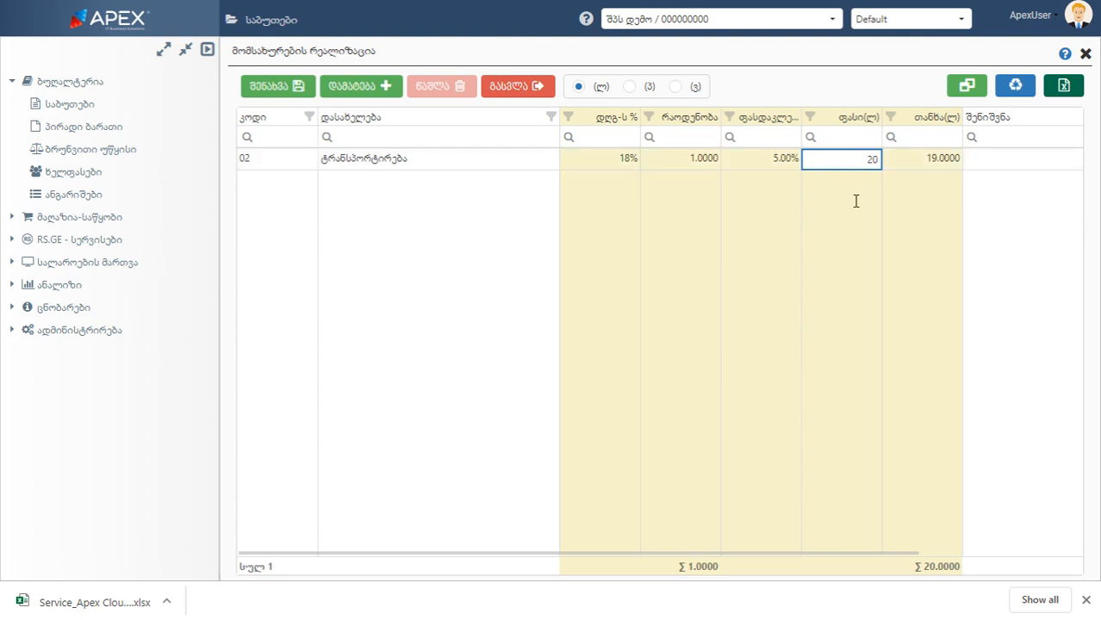
{"action": "left_click", "coordinate": [868, 158]}
{"action": "double_click", "coordinate": [870, 157]}
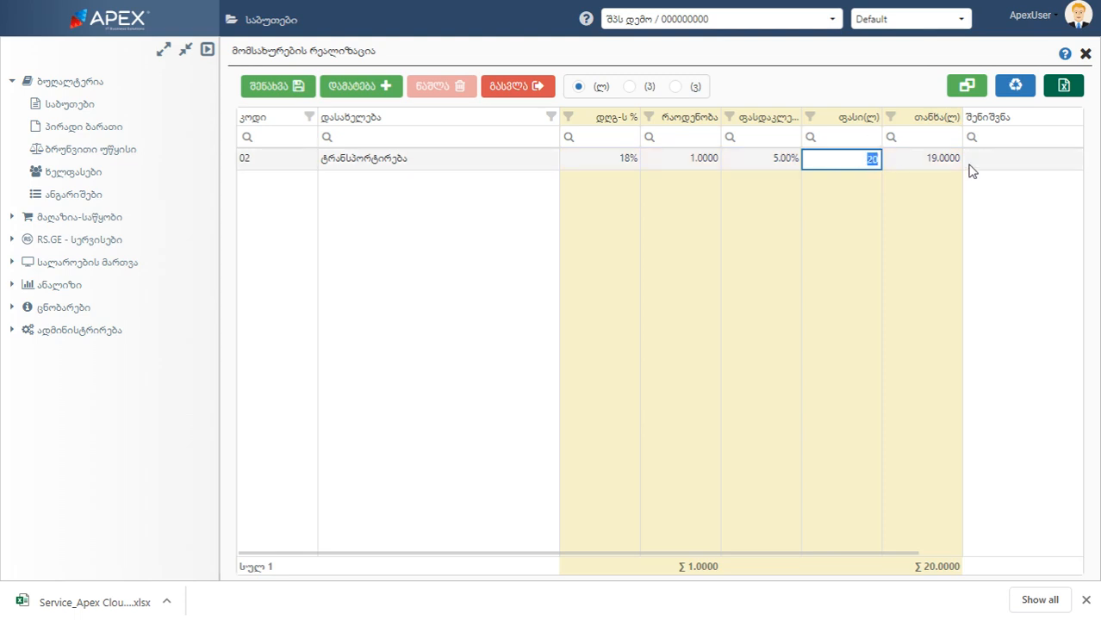
{"action": "type", "text": "25"}
{"action": "key", "text": "Return"}
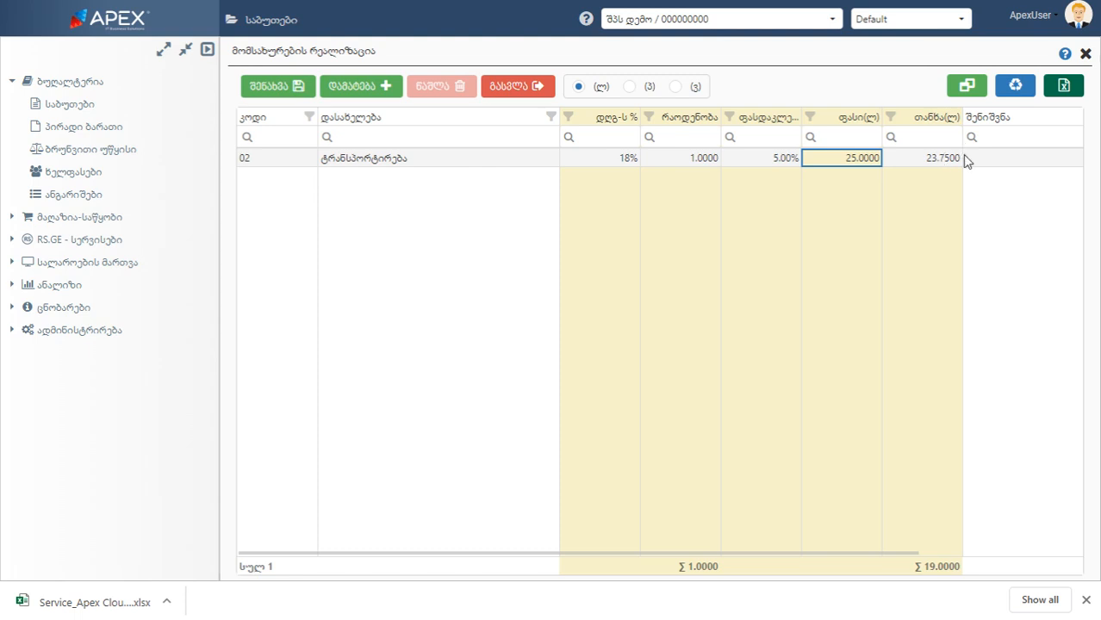
{"action": "left_click", "coordinate": [966, 86]}
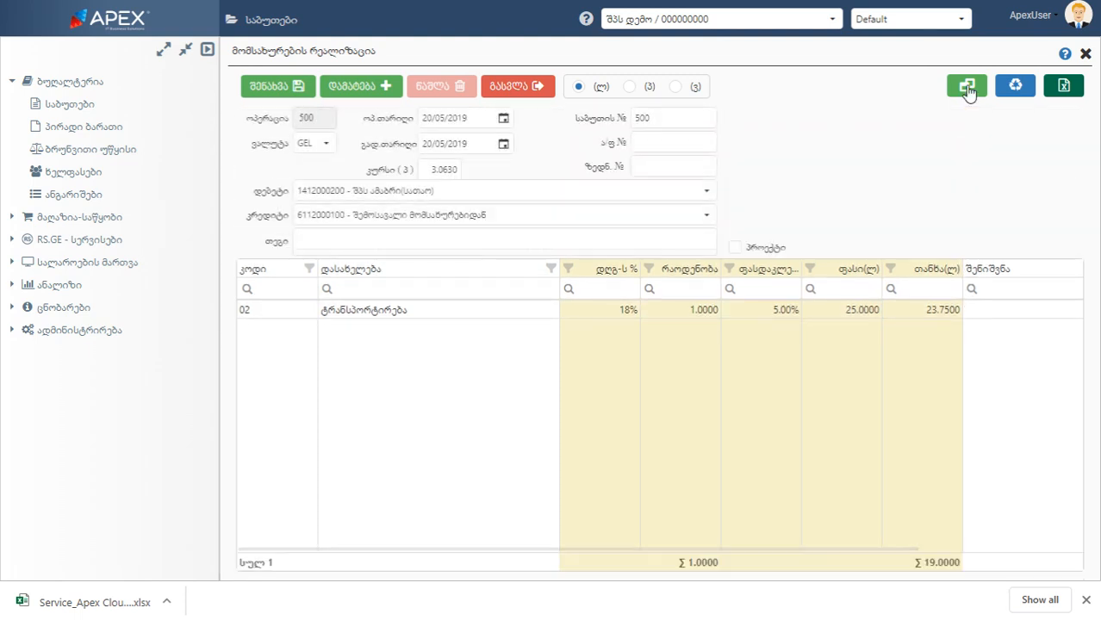
Turn the პროექტი option on and off again, and save the service sale document
{"action": "left_click", "coordinate": [736, 249]}
{"action": "left_click", "coordinate": [737, 250]}
{"action": "left_click", "coordinate": [276, 90]}
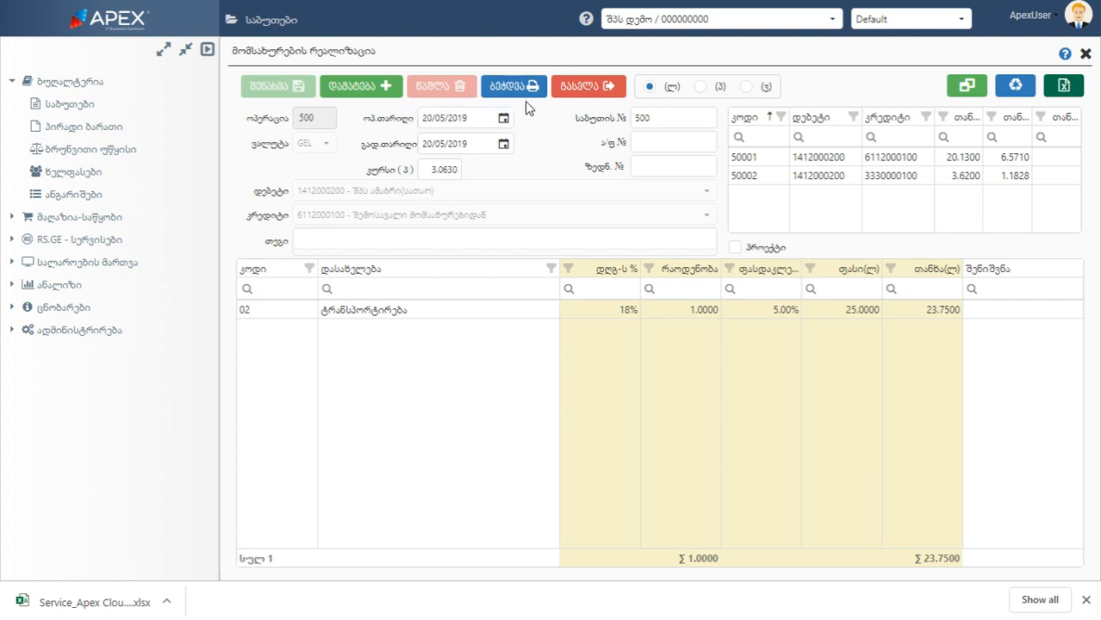
Review the saved document's service line and accounting postings, and exit to the documents list
{"action": "mouse_move", "coordinate": [535, 100]}
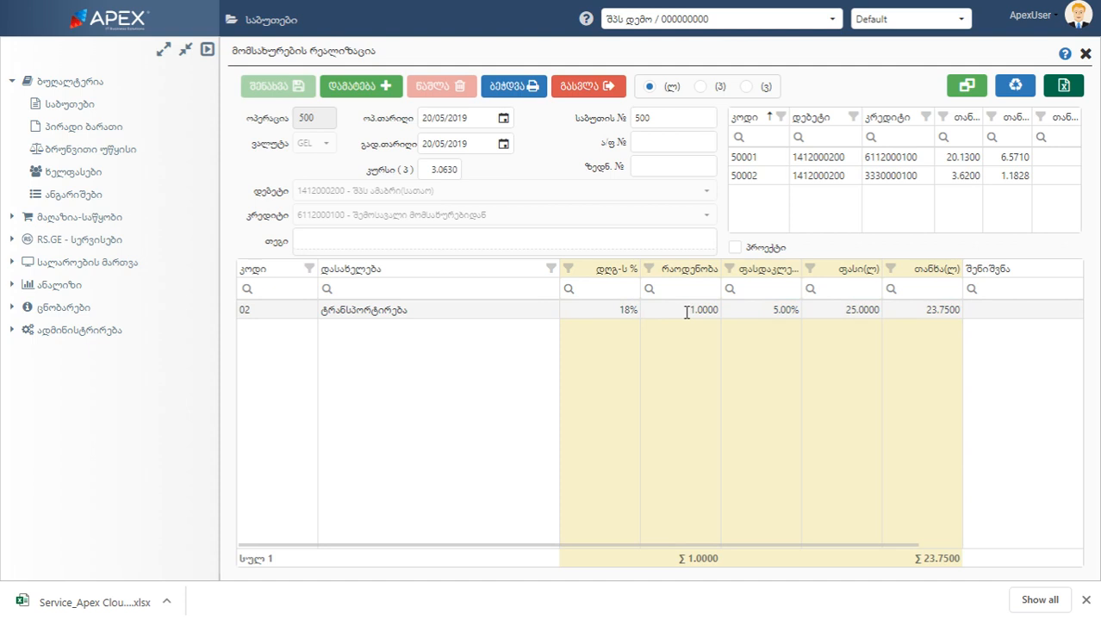
{"action": "left_click", "coordinate": [486, 290]}
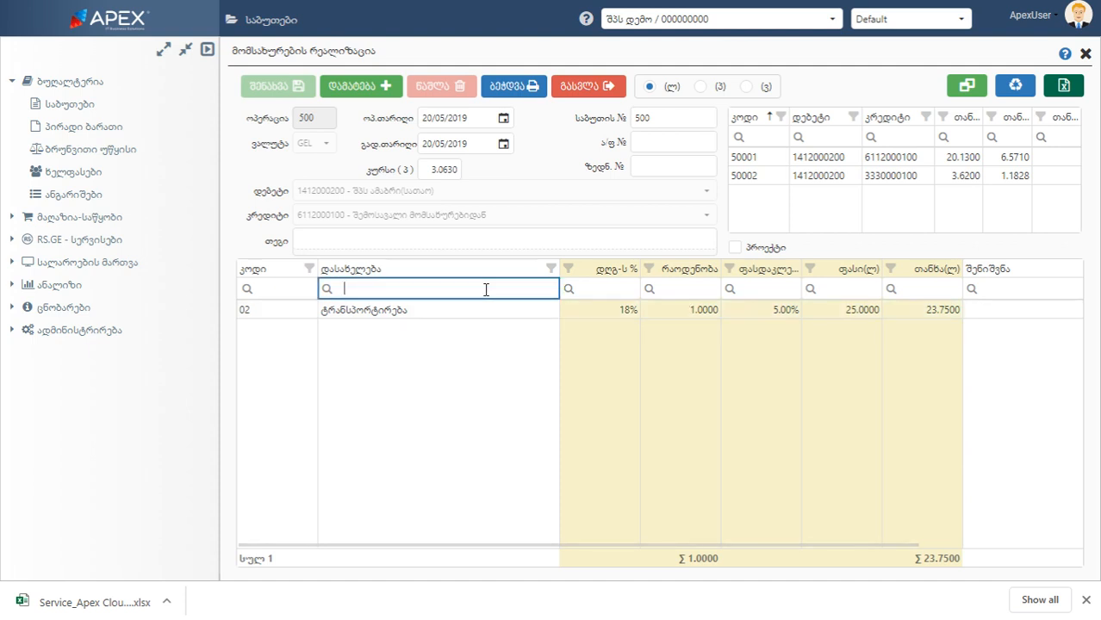
{"action": "left_click", "coordinate": [295, 291]}
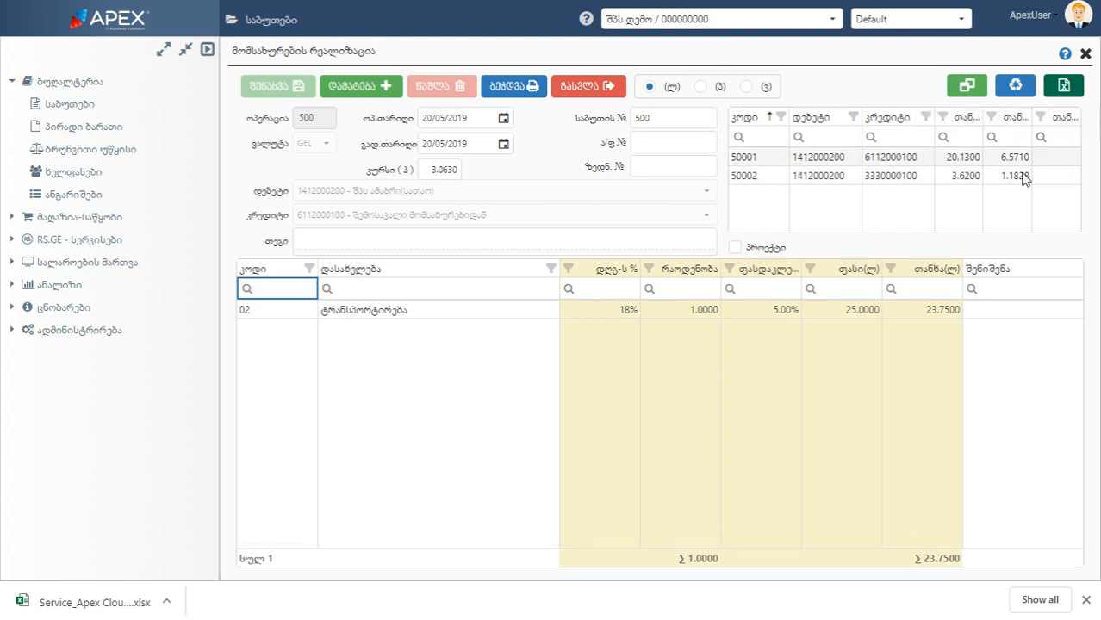
{"action": "left_click", "coordinate": [1008, 239]}
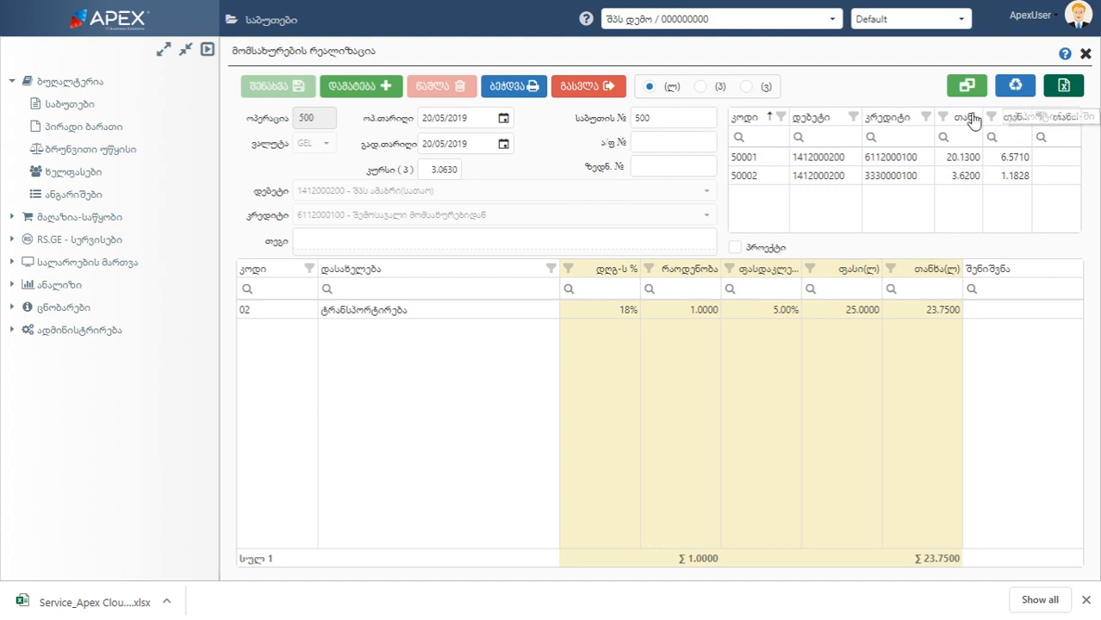
{"action": "left_click", "coordinate": [613, 88]}
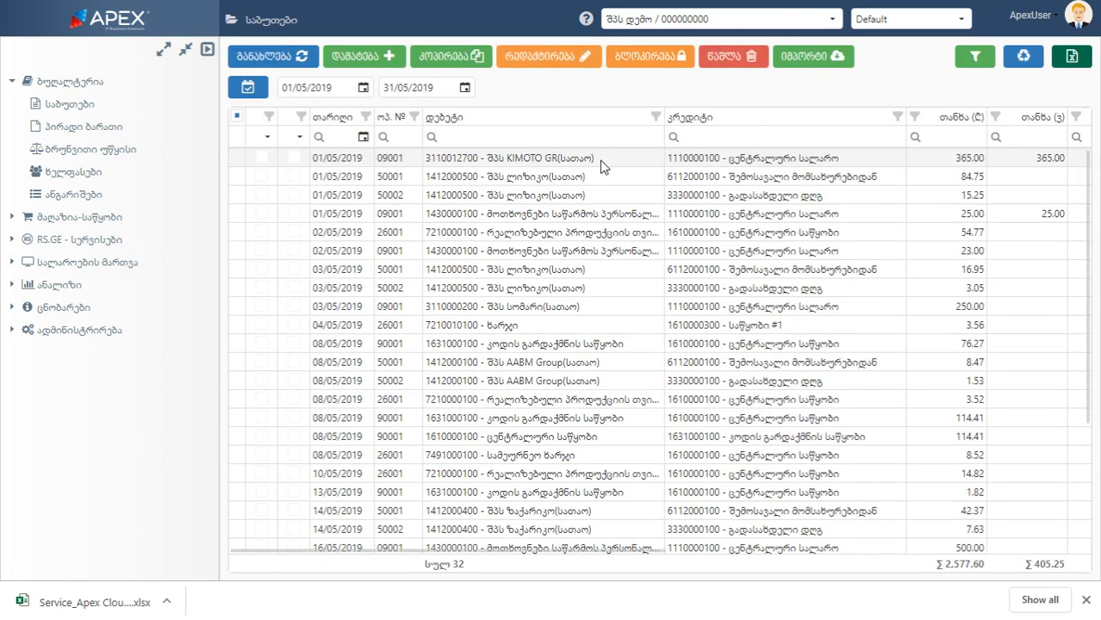
View the debit column's filter values and the documents list's extended filter form, and close both
{"action": "left_click", "coordinate": [569, 136]}
{"action": "left_click", "coordinate": [654, 117]}
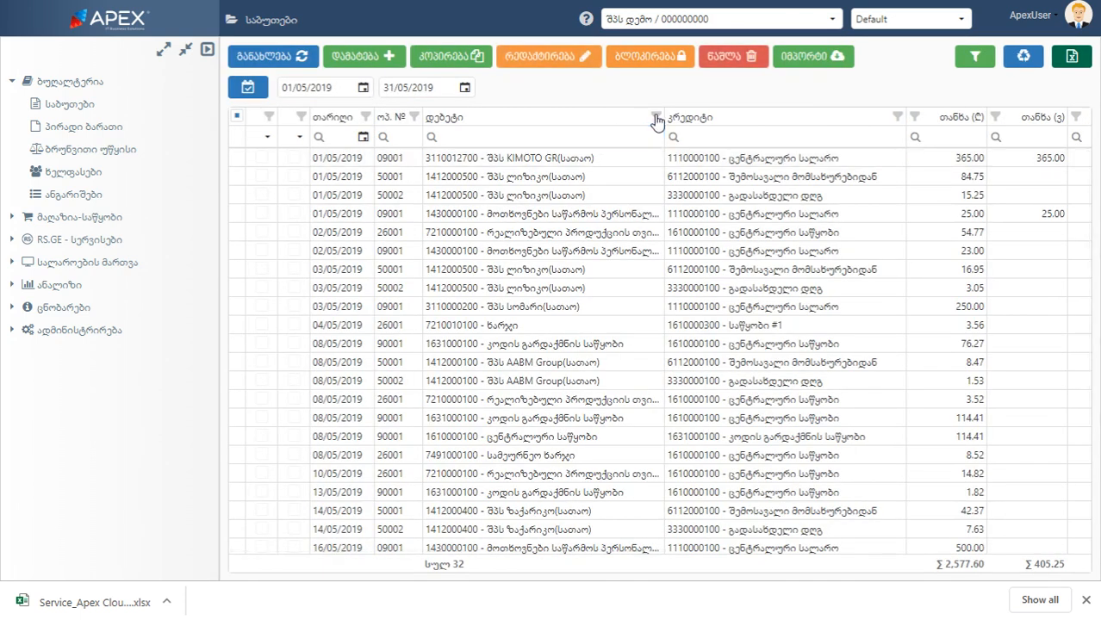
{"action": "left_click", "coordinate": [958, 64]}
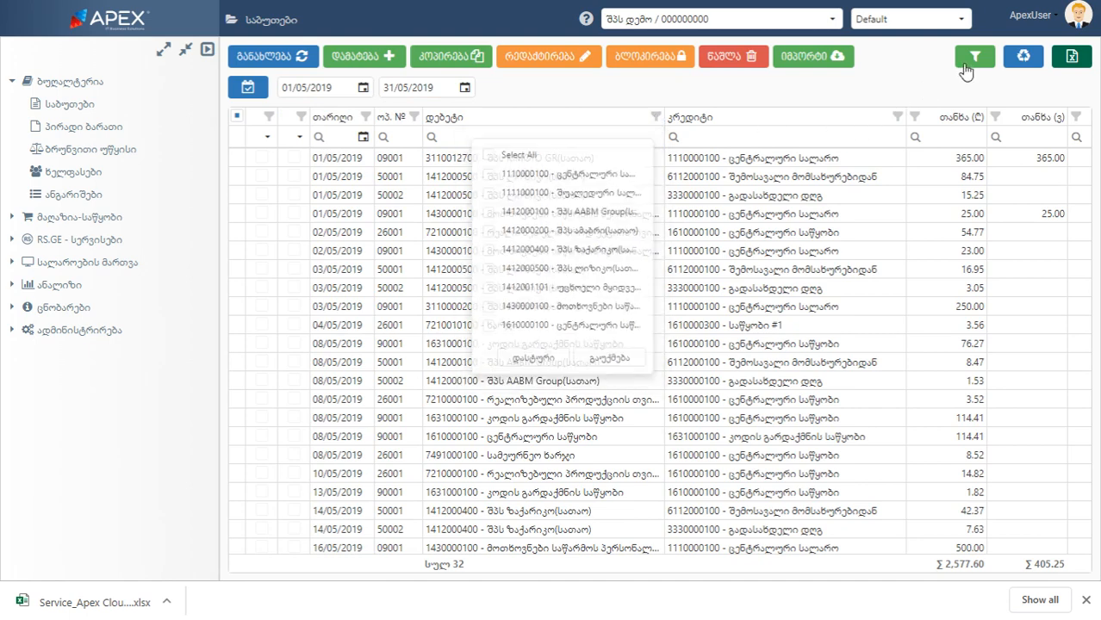
{"action": "left_click", "coordinate": [1068, 99]}
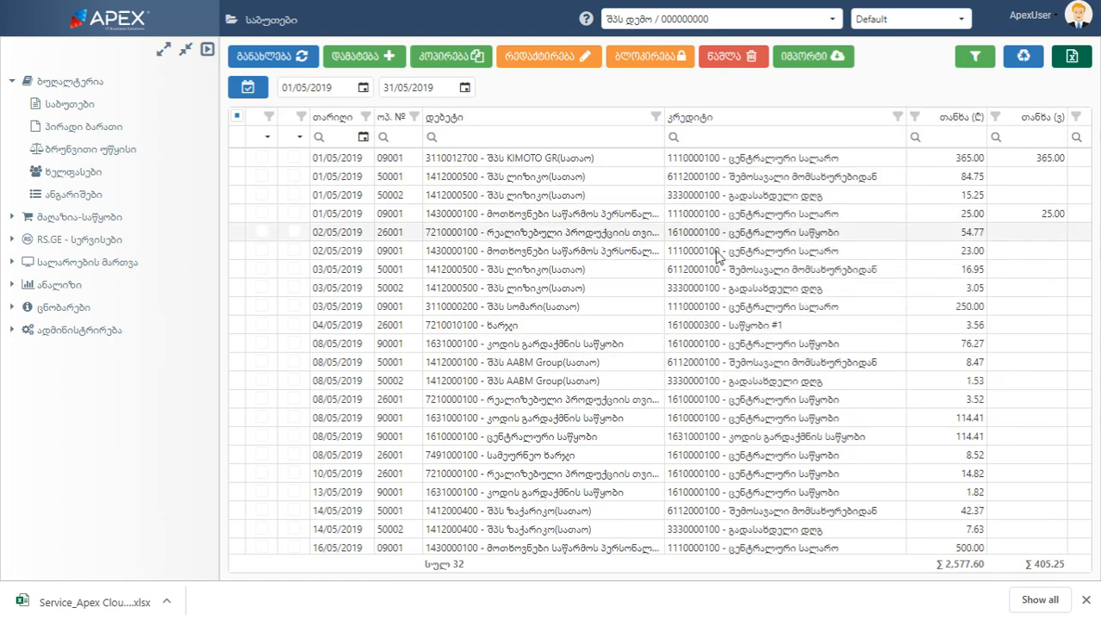
Find the 20/05/2019 document, filter the documents list by debit text "შპს" and reset the column filters
{"action": "scroll", "coordinate": [715, 255], "scroll_direction": "down", "scroll_amount": 3}
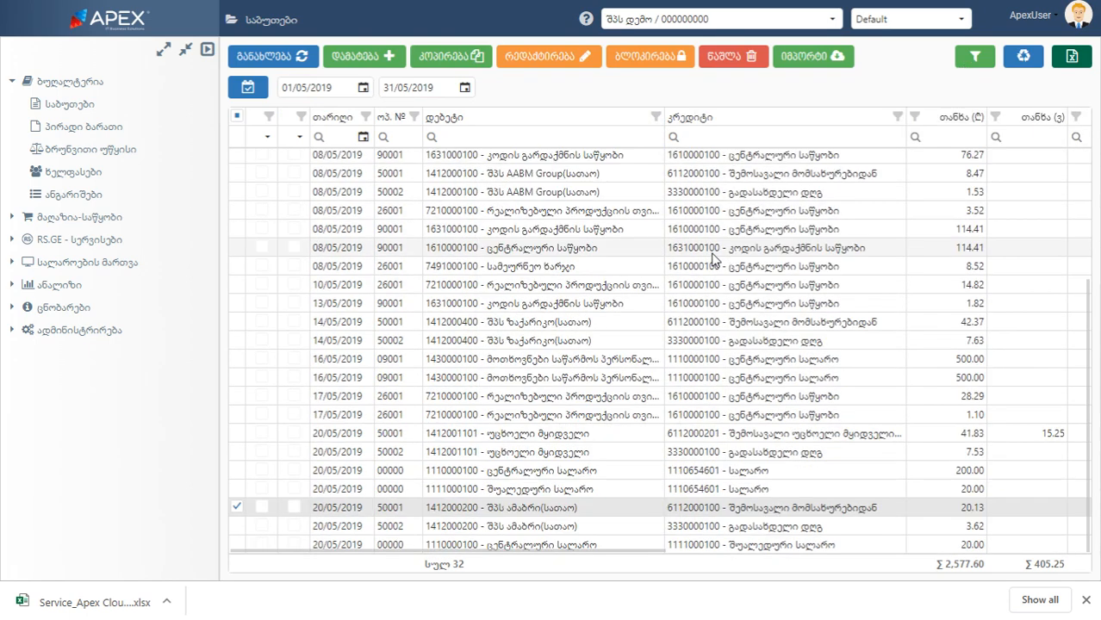
{"action": "left_click", "coordinate": [541, 138]}
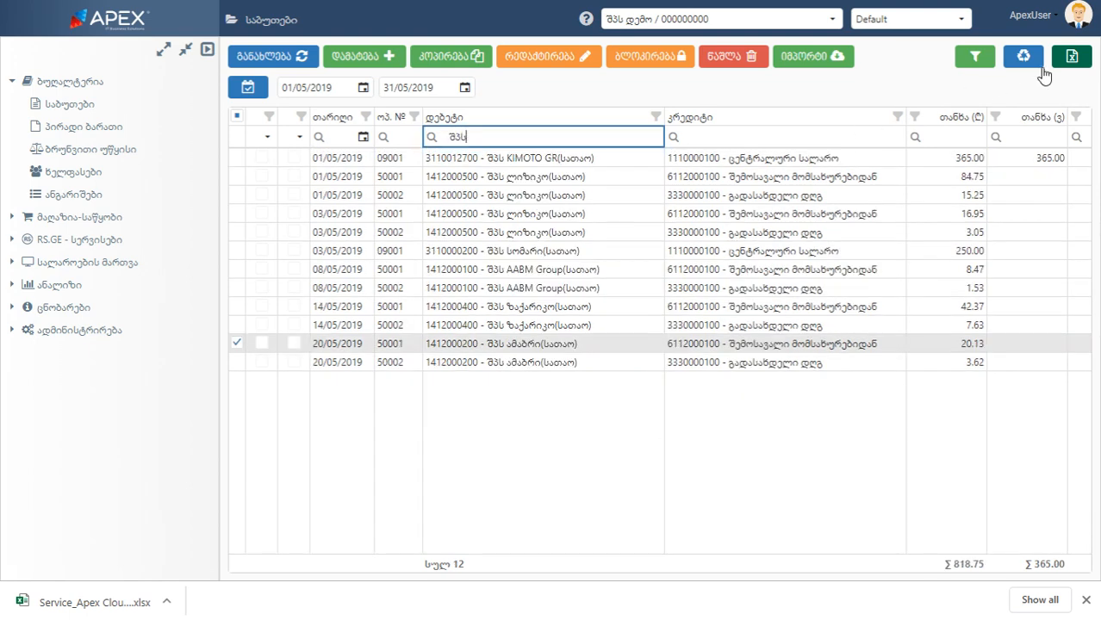
{"action": "left_click", "coordinate": [1033, 64]}
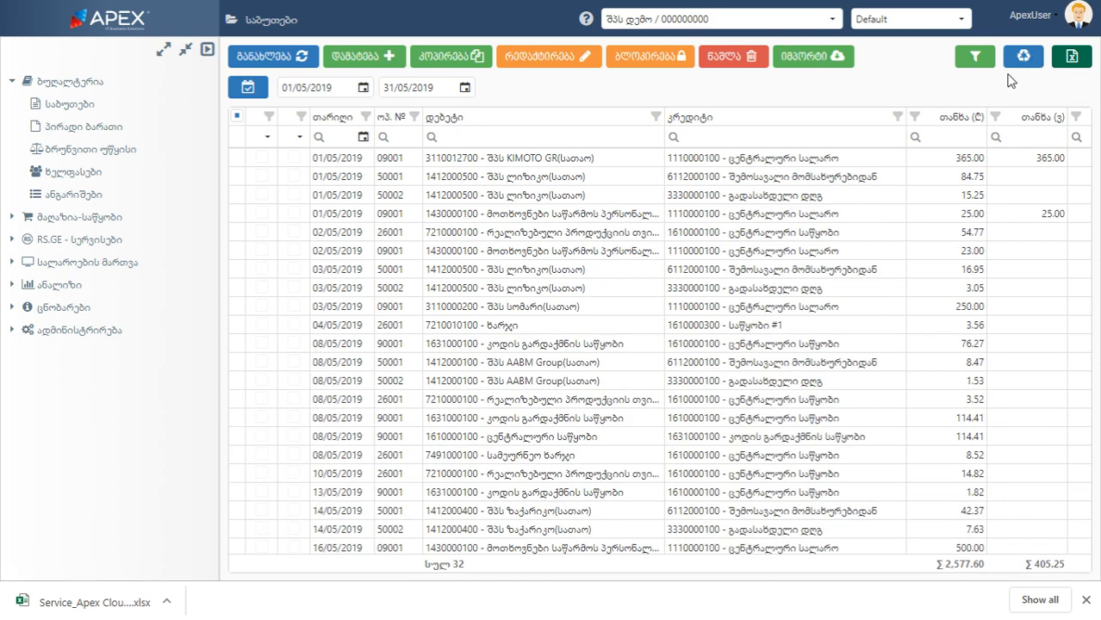
Filter the documents list by operation type 500 - მომსახურების რეალიზაცია and internal document number 500
{"action": "left_click", "coordinate": [974, 62]}
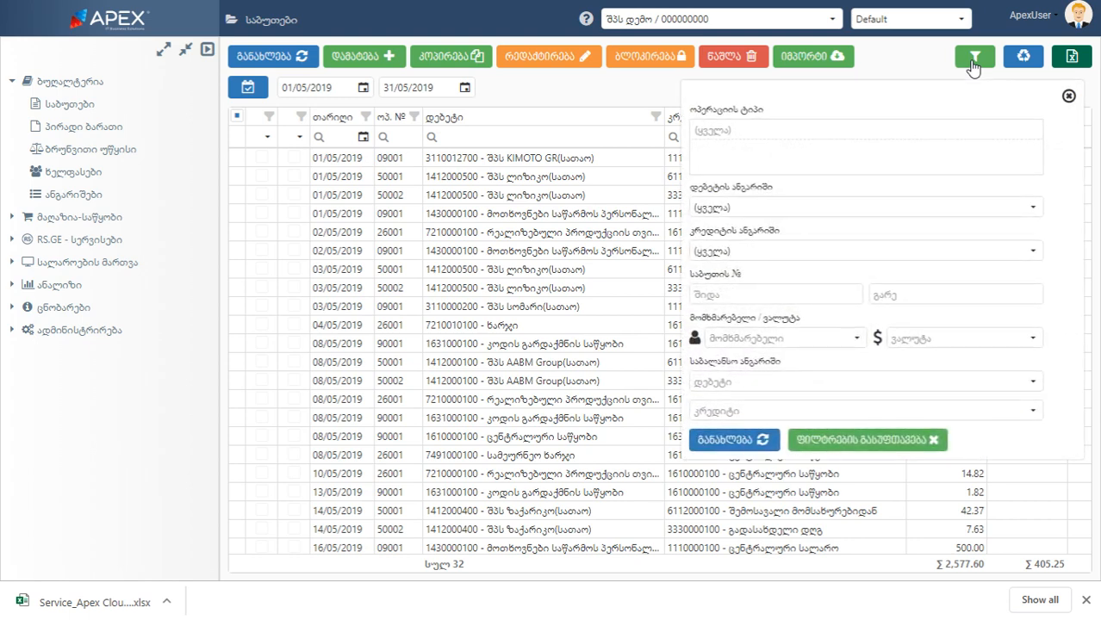
{"action": "left_click", "coordinate": [818, 133]}
{"action": "scroll", "coordinate": [769, 250], "scroll_direction": "down", "scroll_amount": 5}
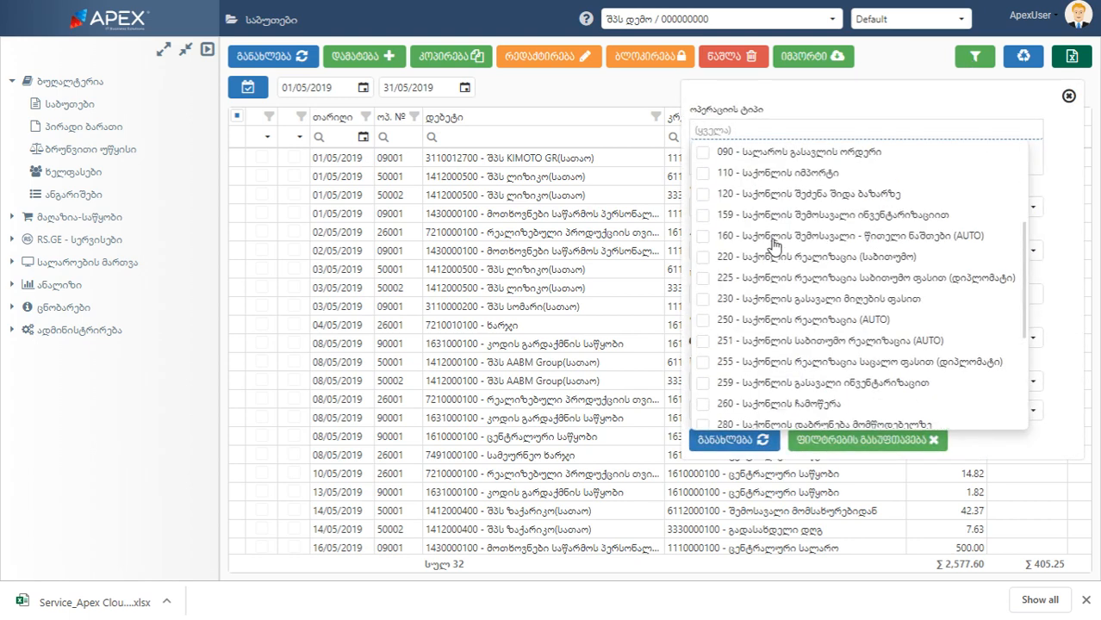
{"action": "left_click", "coordinate": [703, 357]}
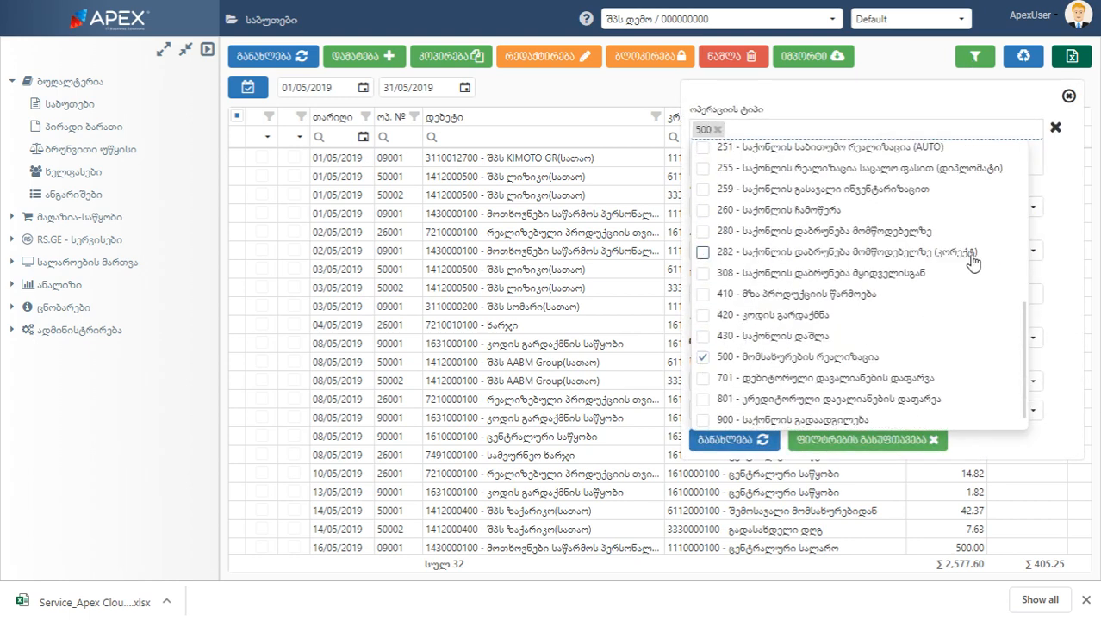
{"action": "left_click", "coordinate": [1043, 243]}
{"action": "left_click", "coordinate": [760, 290]}
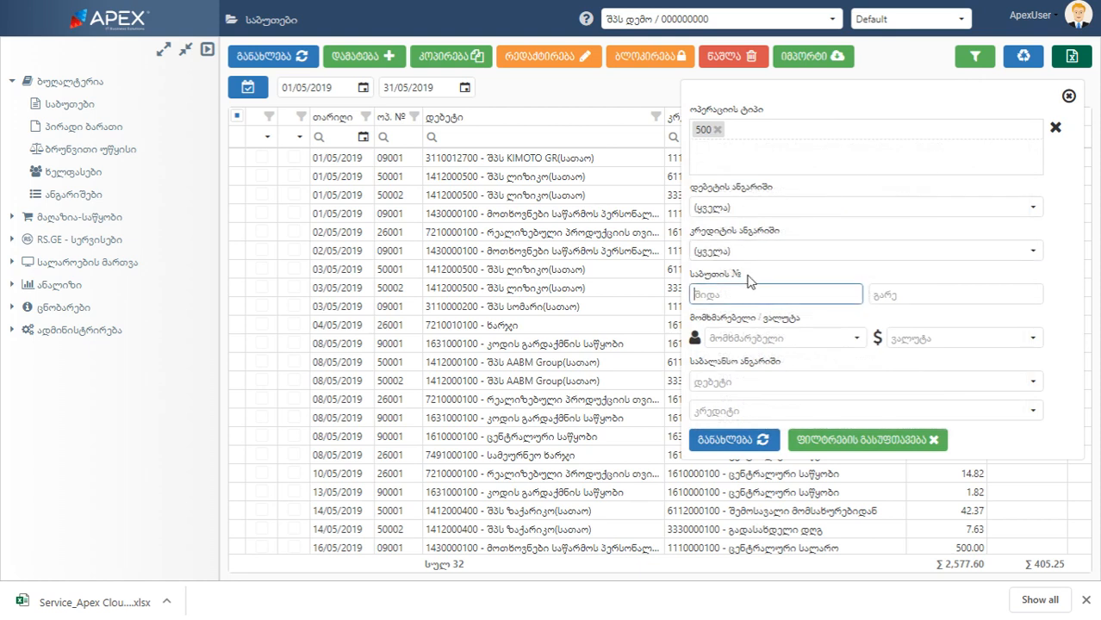
{"action": "type", "text": "500"}
{"action": "left_click", "coordinate": [722, 440]}
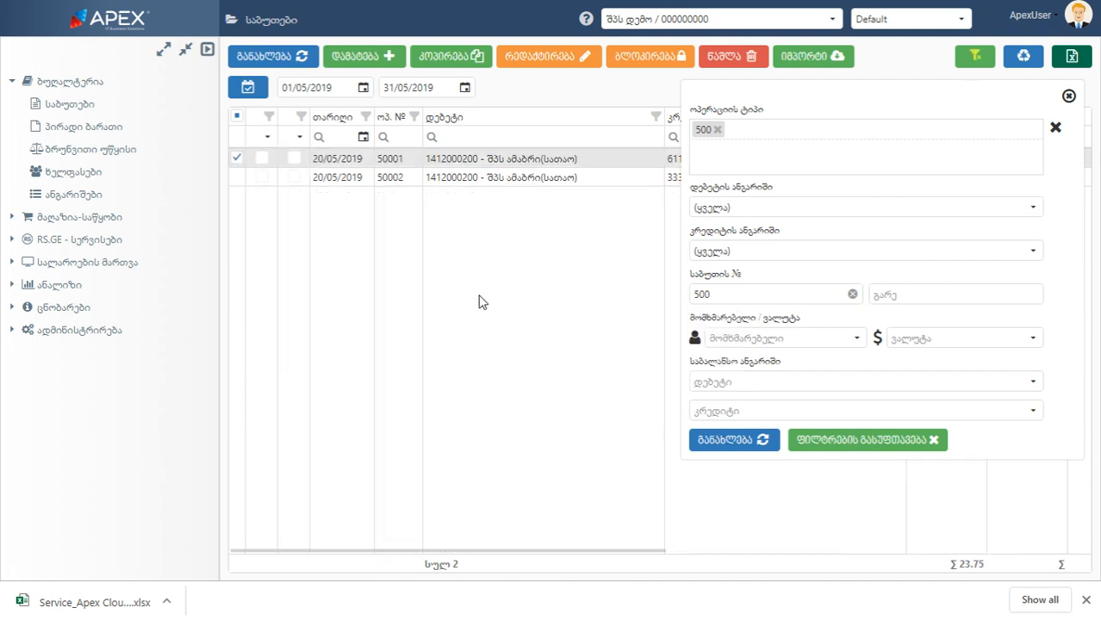
Clear the extended filter's conditions, refresh the documents list and close the filter form
{"action": "left_click", "coordinate": [849, 445]}
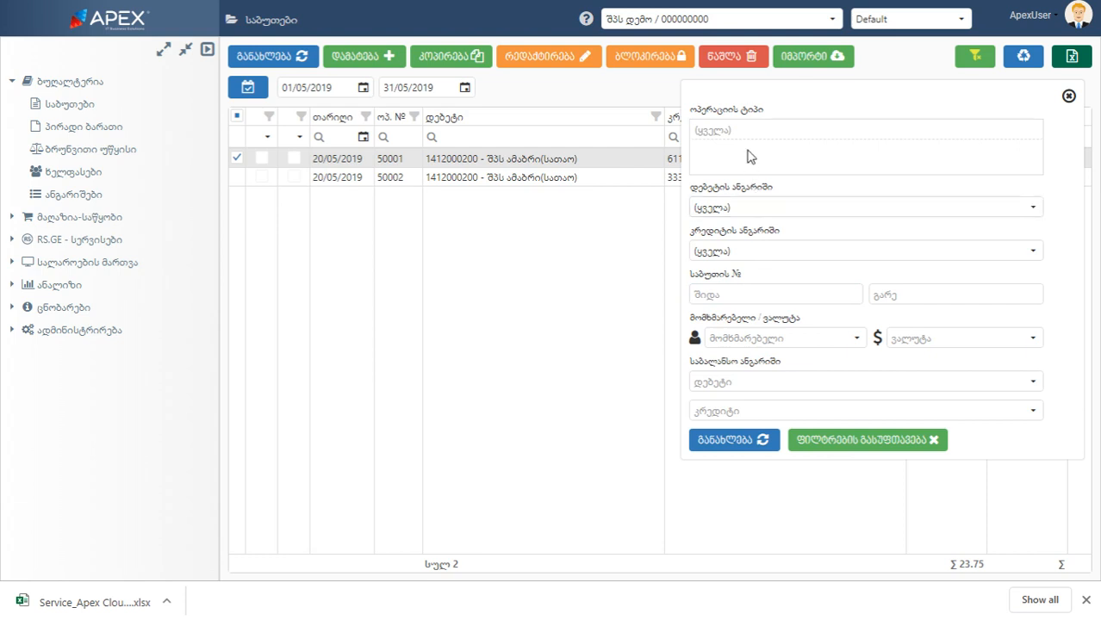
{"action": "left_click", "coordinate": [740, 443]}
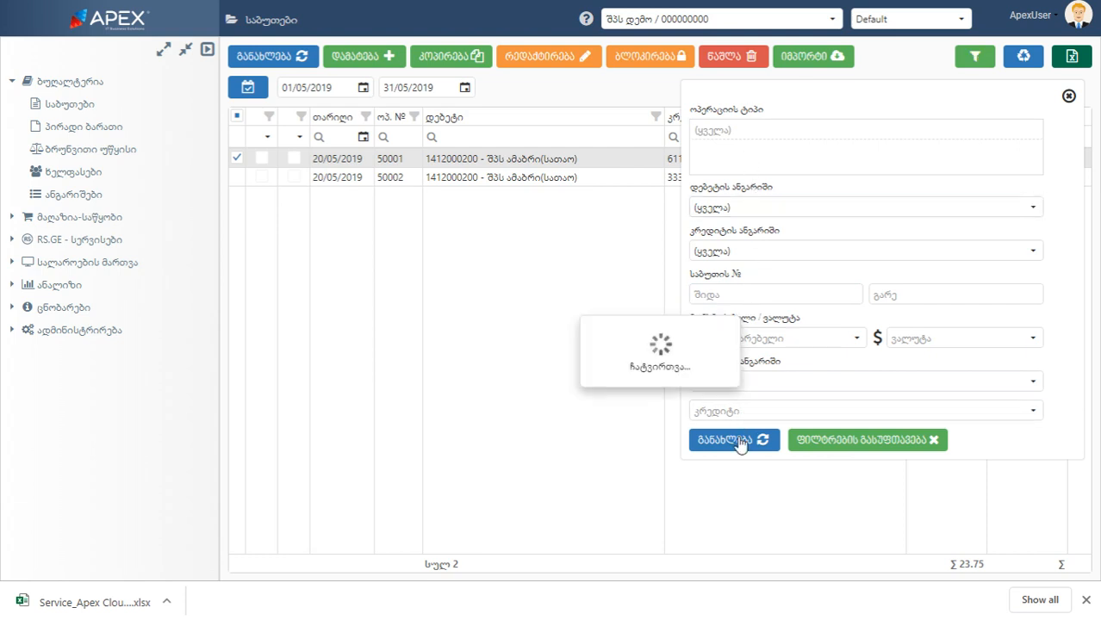
{"action": "left_click", "coordinate": [1069, 95]}
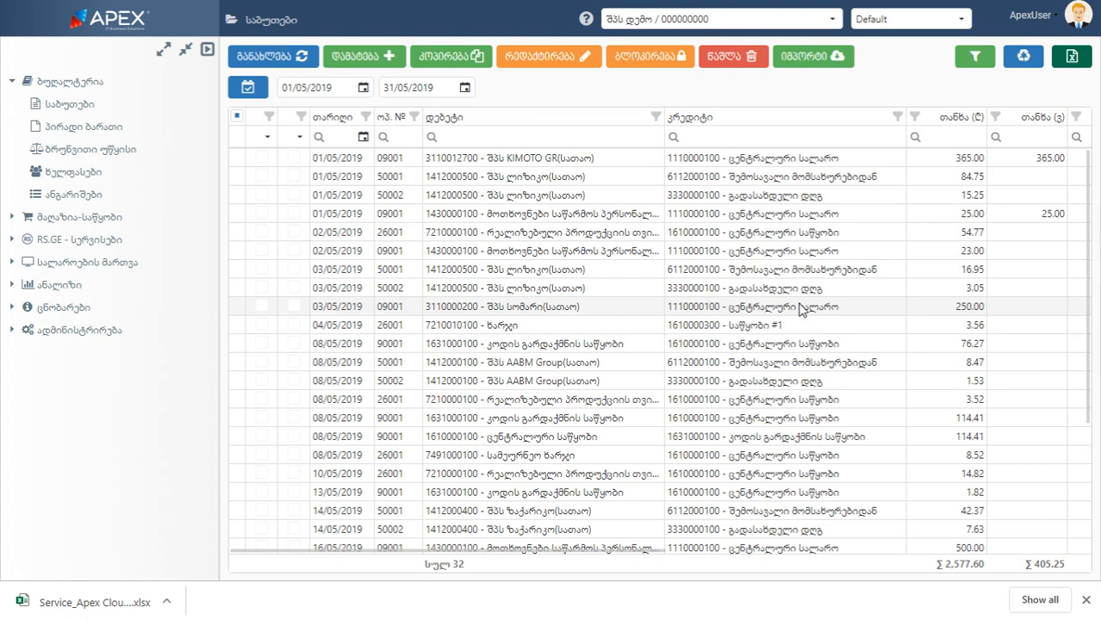
Copy the 20/05/2019 შპს ამაბრი(სათაო) sale document, view the form for adding services, and exit the copy without saving
{"action": "scroll", "coordinate": [689, 319], "scroll_direction": "down", "scroll_amount": 5}
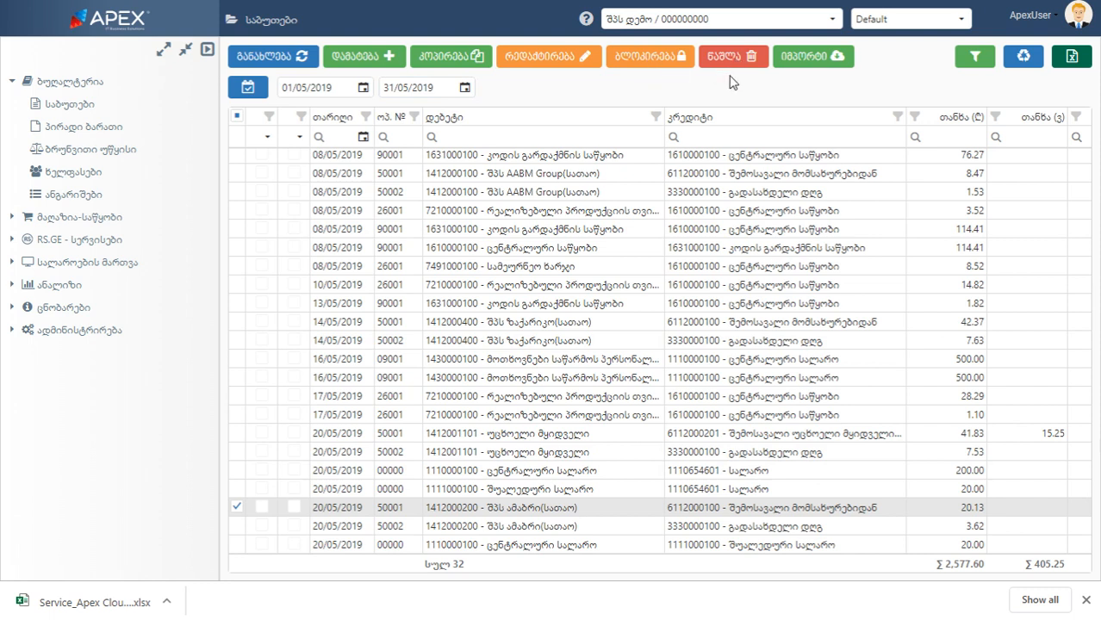
{"action": "left_click", "coordinate": [470, 60]}
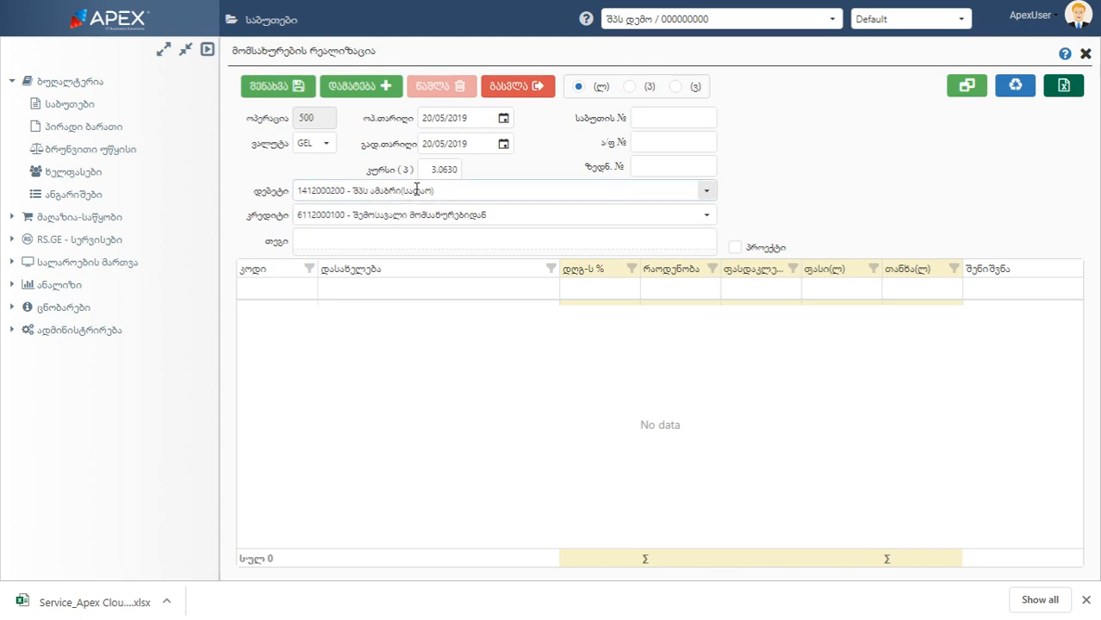
{"action": "left_click", "coordinate": [364, 94]}
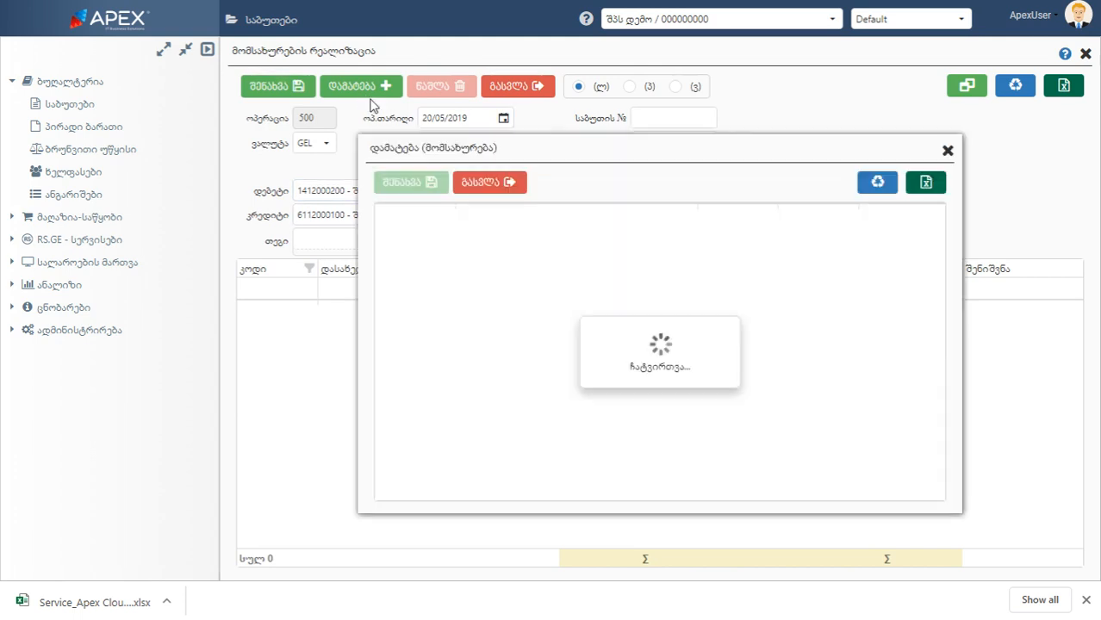
{"action": "left_click", "coordinate": [504, 181]}
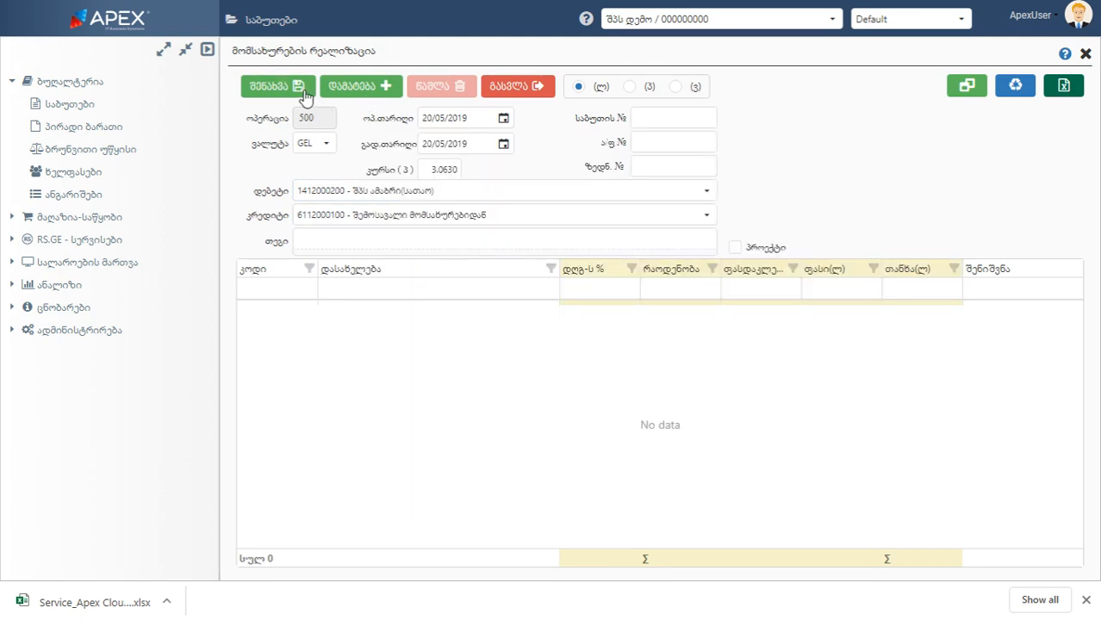
{"action": "left_click", "coordinate": [527, 91]}
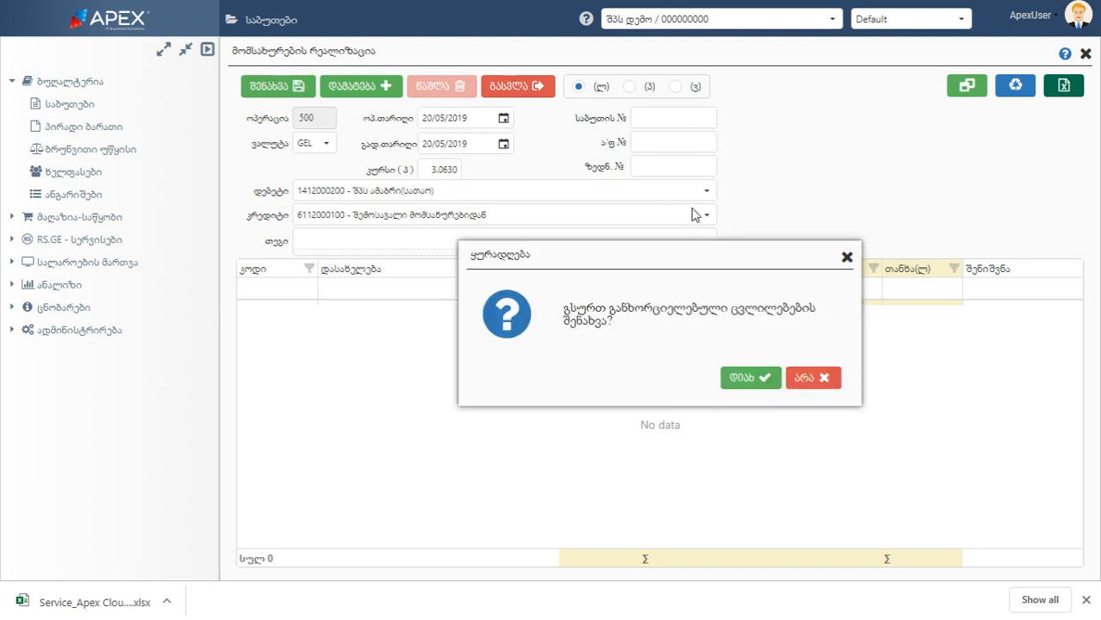
{"action": "left_click", "coordinate": [806, 384]}
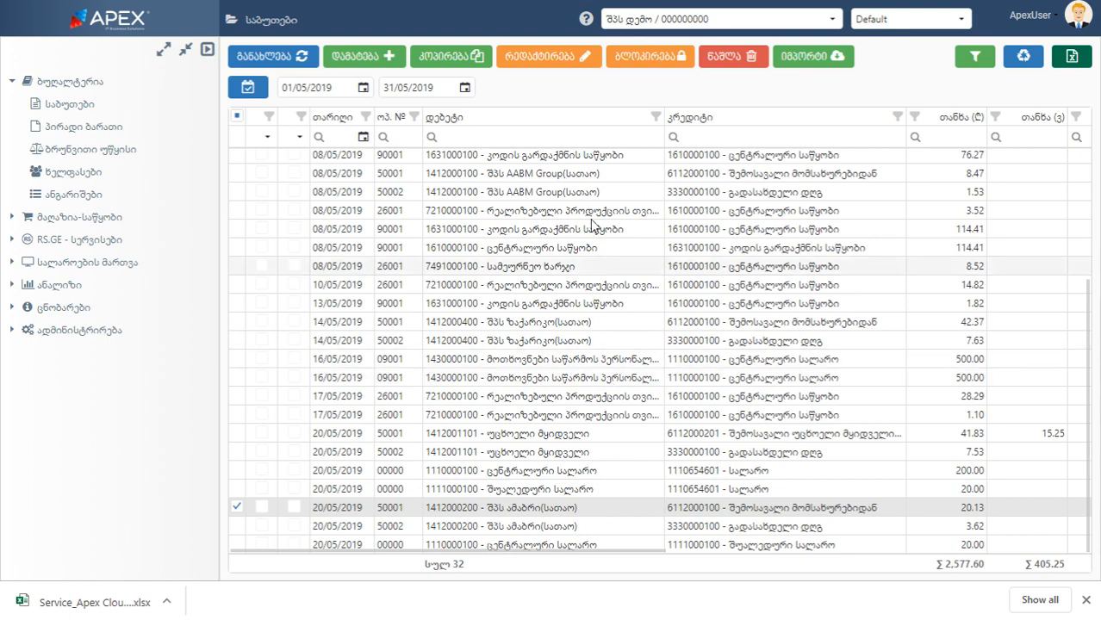
Edit the 20/05/2019 შპს ამაბრი(სათაო) sale document, setting the ტრანსპორტირება service's price to 30, save it and exit
{"action": "left_click", "coordinate": [574, 59]}
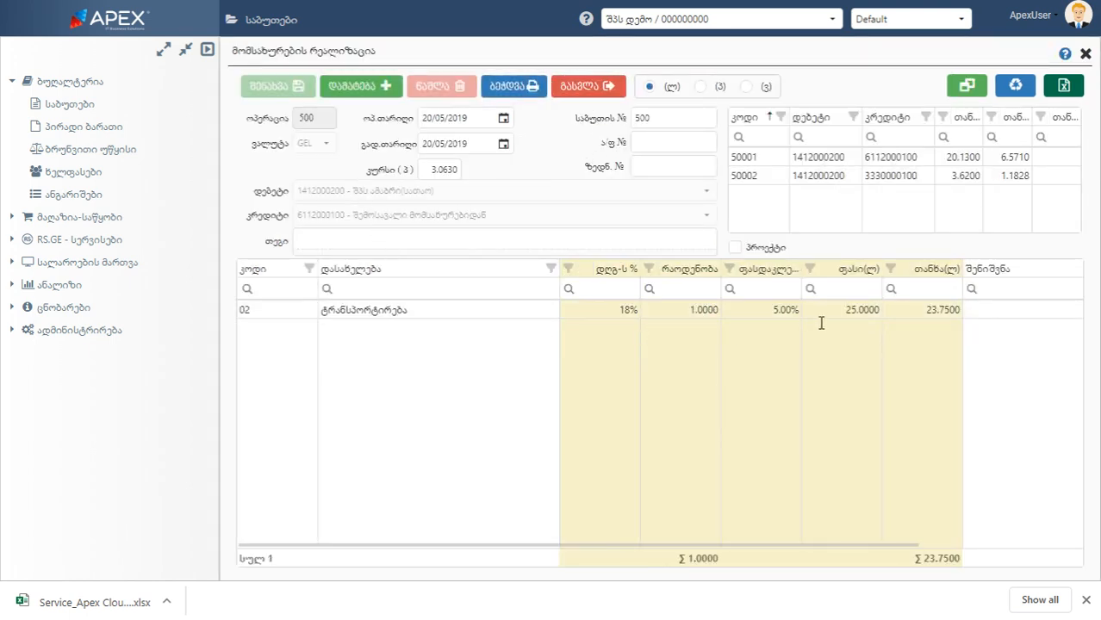
{"action": "left_click", "coordinate": [838, 309]}
{"action": "type", "text": "30"}
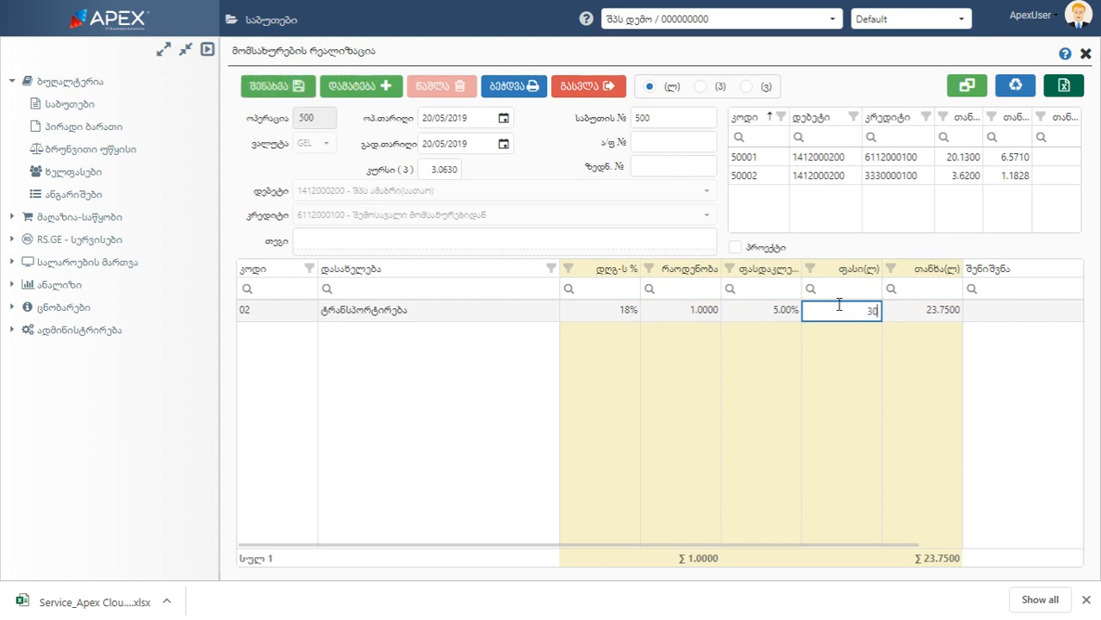
{"action": "key", "text": "Return"}
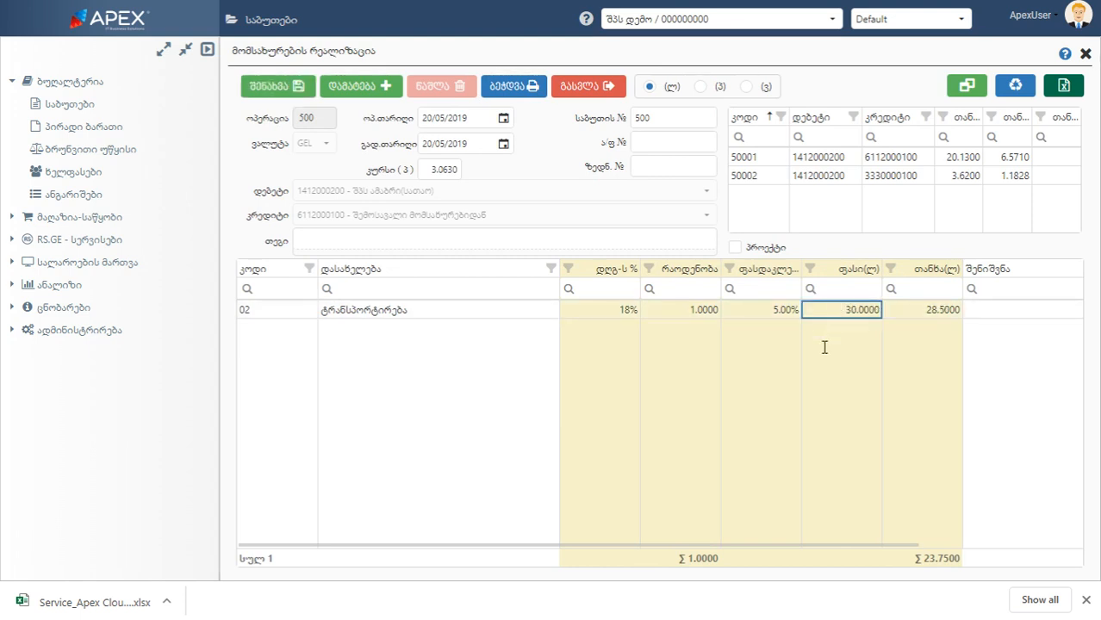
{"action": "left_click", "coordinate": [276, 87]}
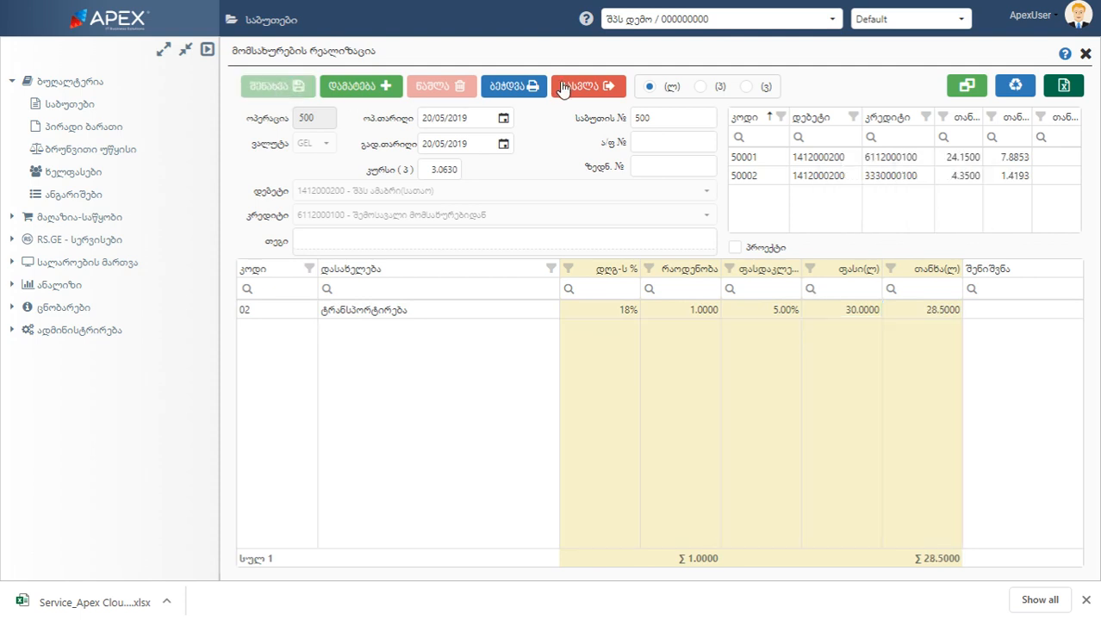
{"action": "left_click", "coordinate": [569, 88]}
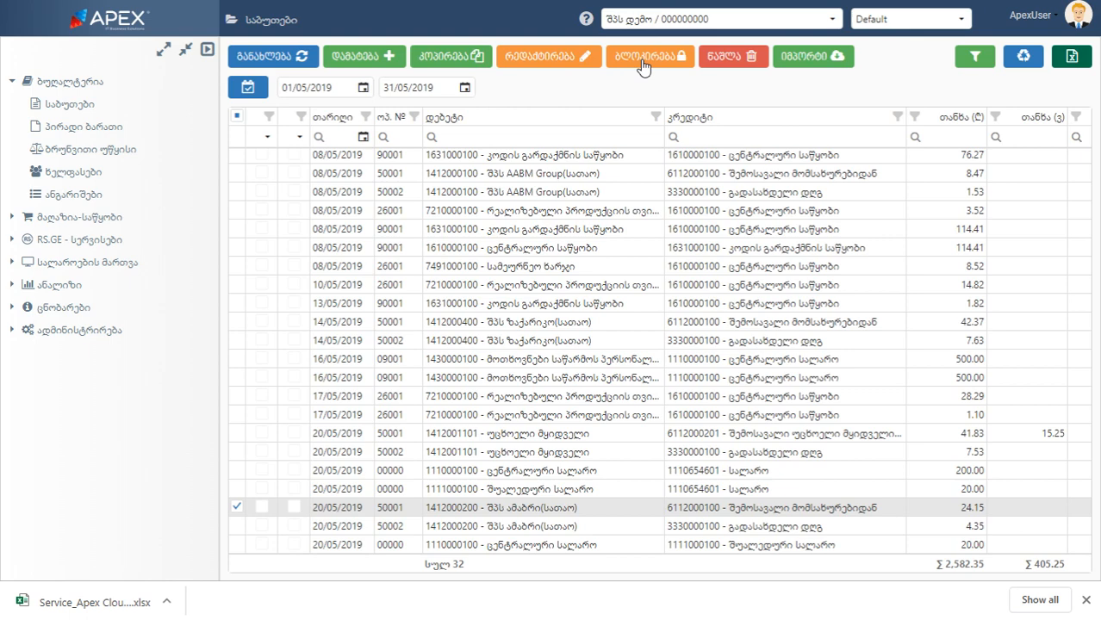
Block the 20/05/2019 შპს ამაბრი(სათაო) sale document, refresh the documents list, and view the blocked document before closing it
{"action": "left_click", "coordinate": [642, 60]}
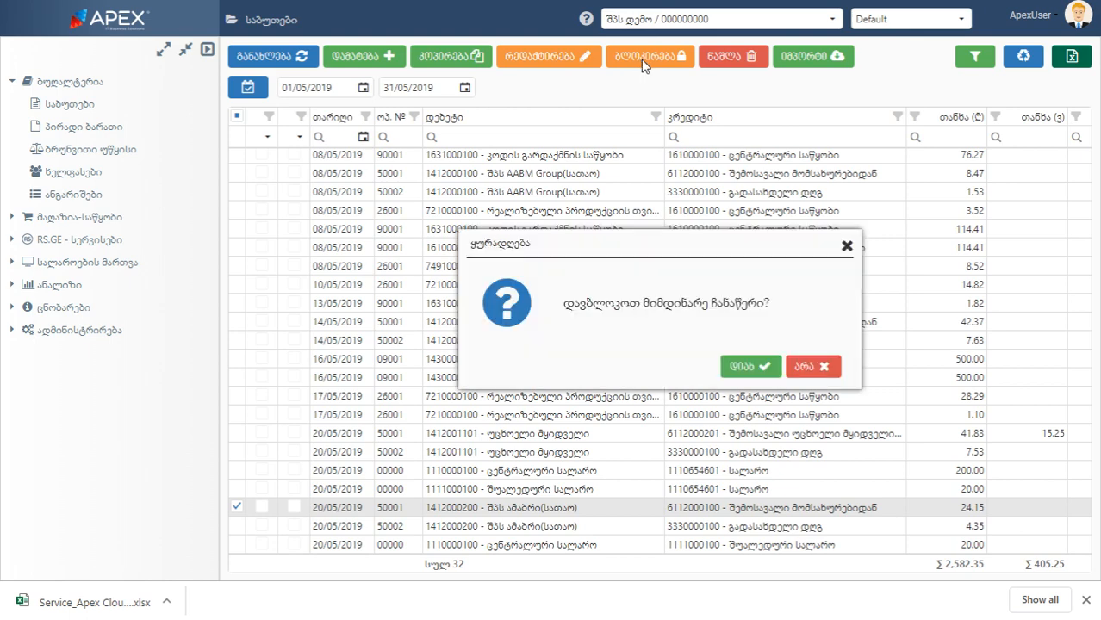
{"action": "left_click", "coordinate": [755, 369]}
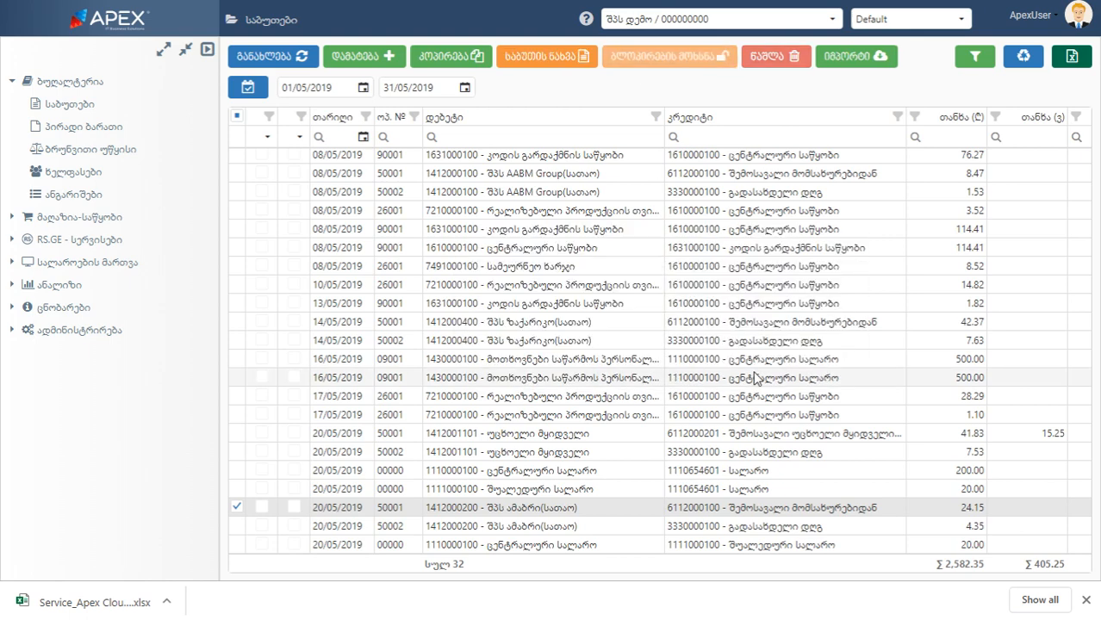
{"action": "left_click", "coordinate": [275, 67]}
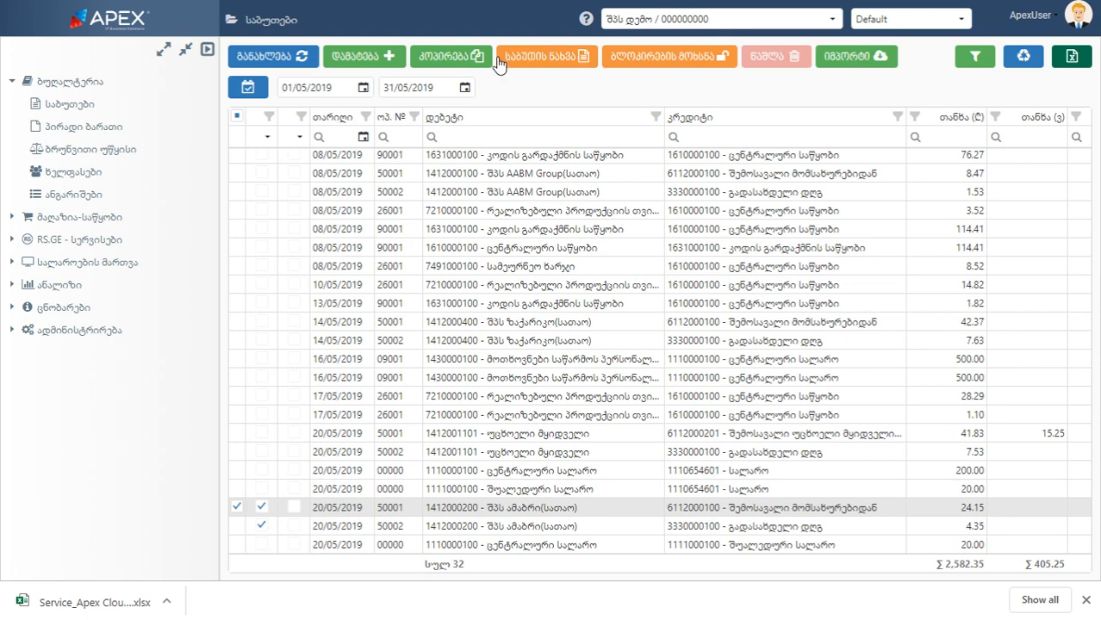
{"action": "left_click", "coordinate": [546, 62]}
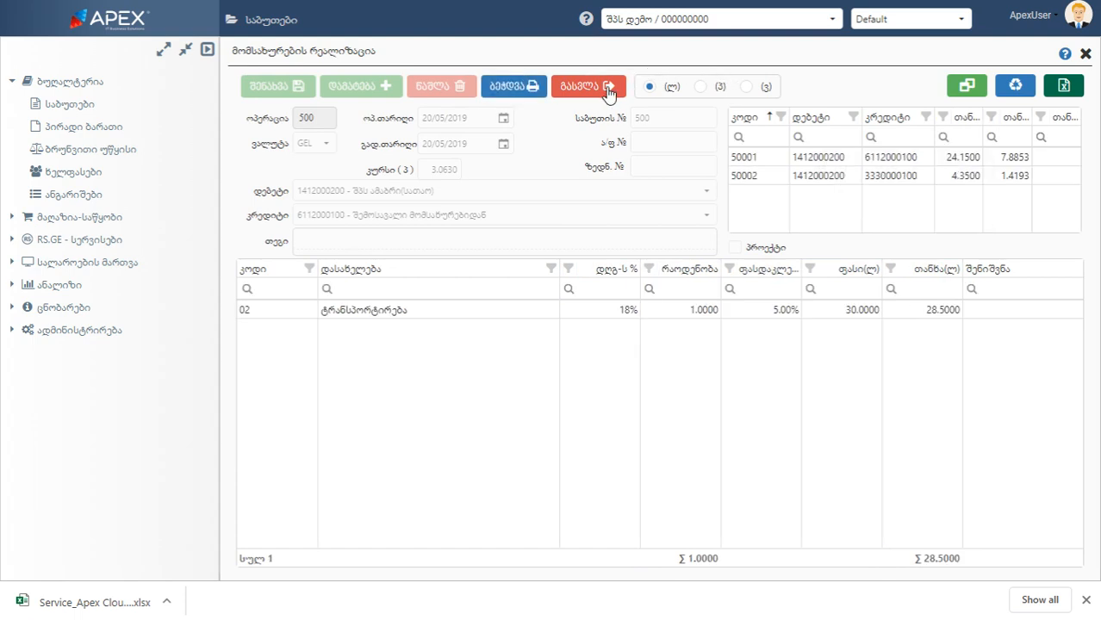
{"action": "left_click", "coordinate": [608, 89]}
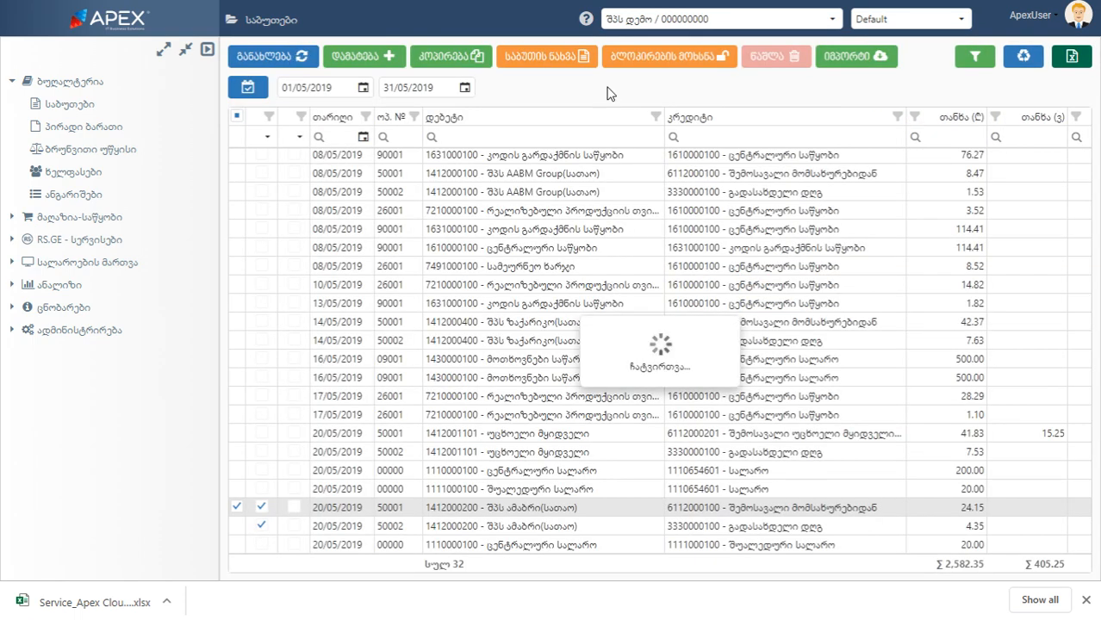
Unblock the 20/05/2019 შპს ამაბრი(სათაო) document, request its deletion and decline the confirmation
{"action": "left_click", "coordinate": [655, 59]}
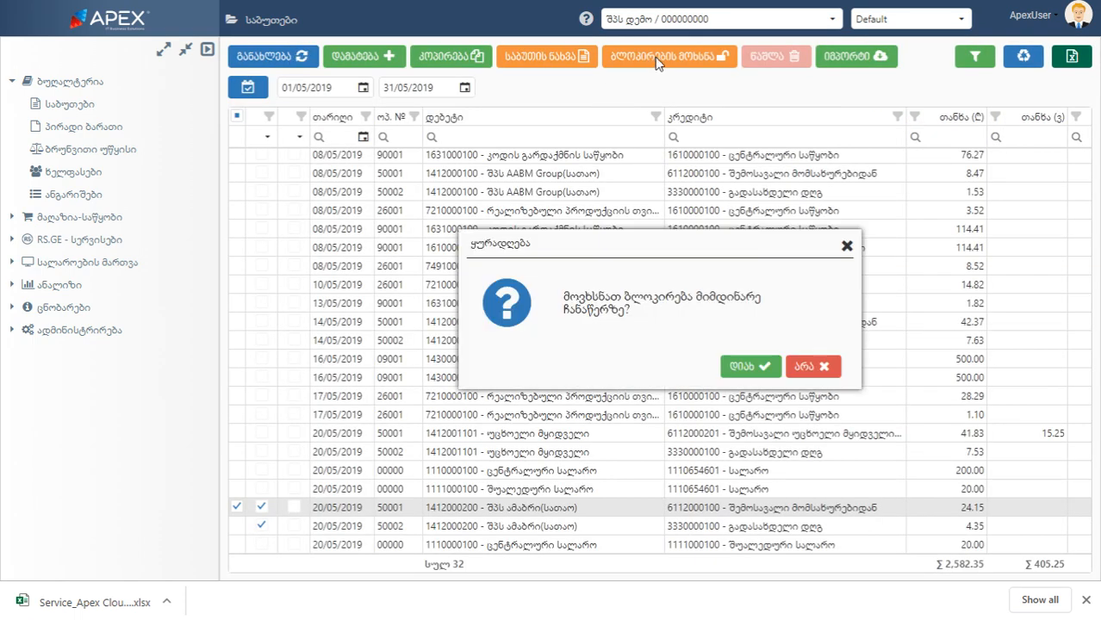
{"action": "left_click", "coordinate": [750, 365]}
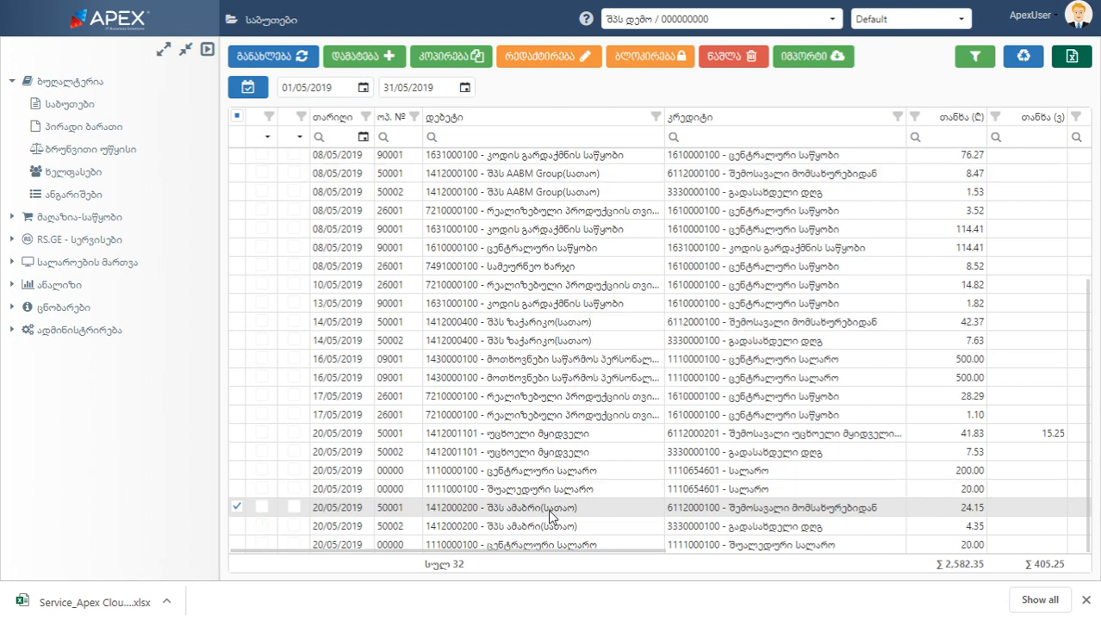
{"action": "left_click", "coordinate": [734, 57]}
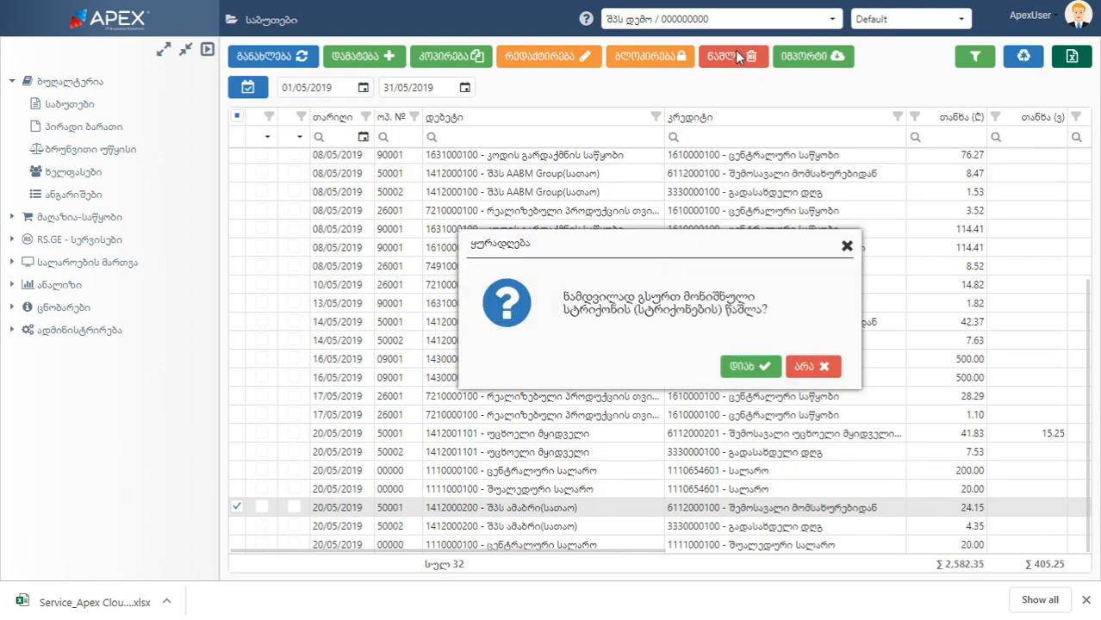
{"action": "left_click", "coordinate": [813, 368]}
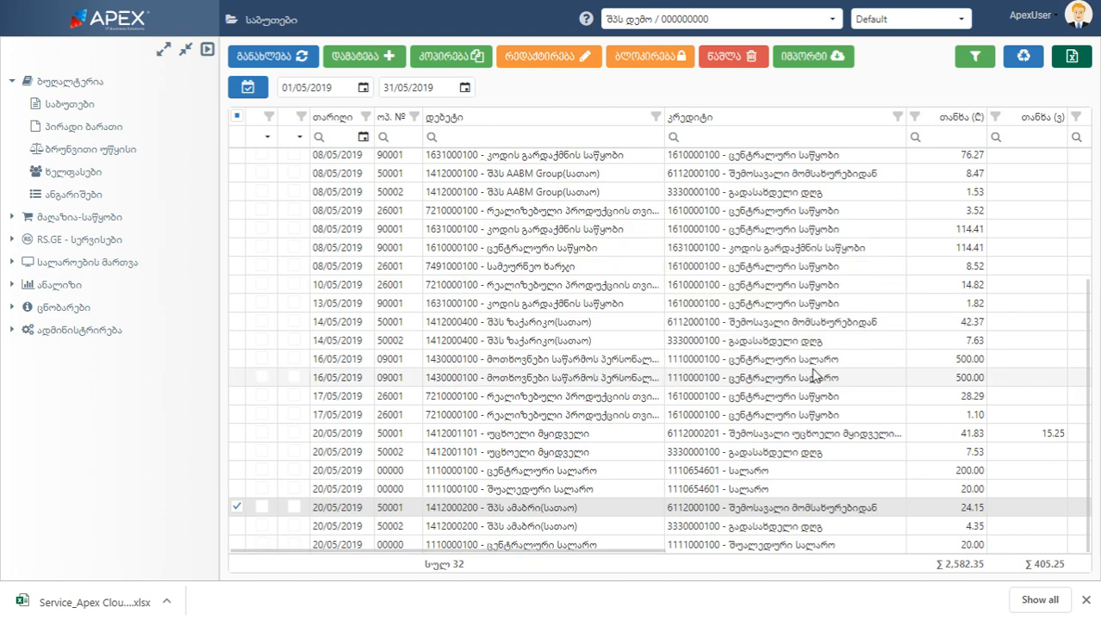
{"action": "left_click", "coordinate": [262, 198]}
{"action": "left_click", "coordinate": [262, 212]}
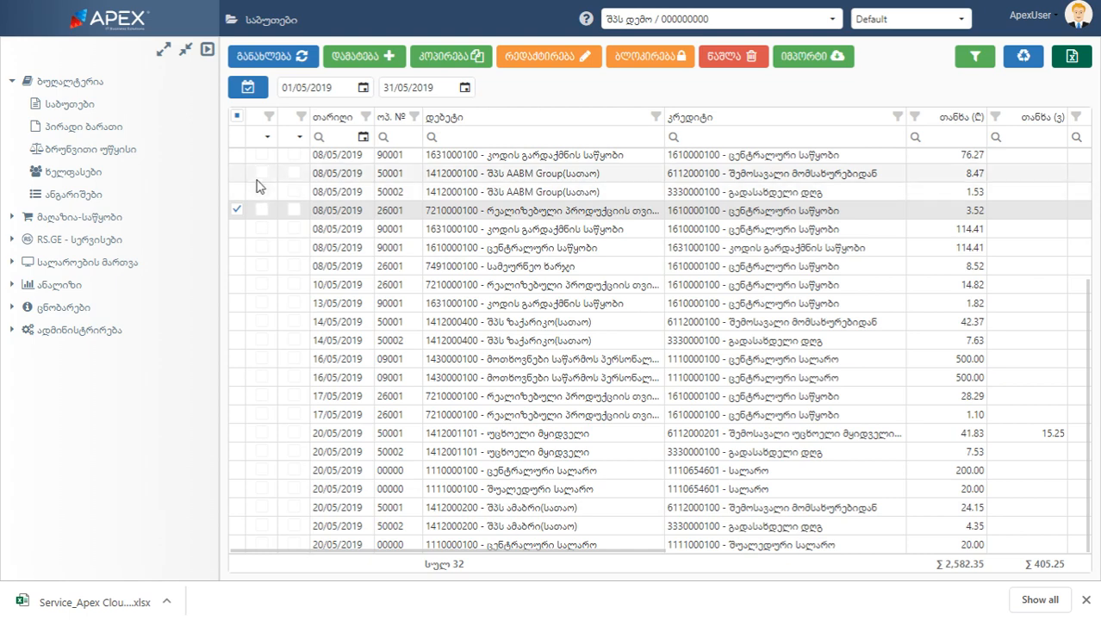
{"action": "left_click", "coordinate": [260, 182]}
{"action": "left_click", "coordinate": [238, 192]}
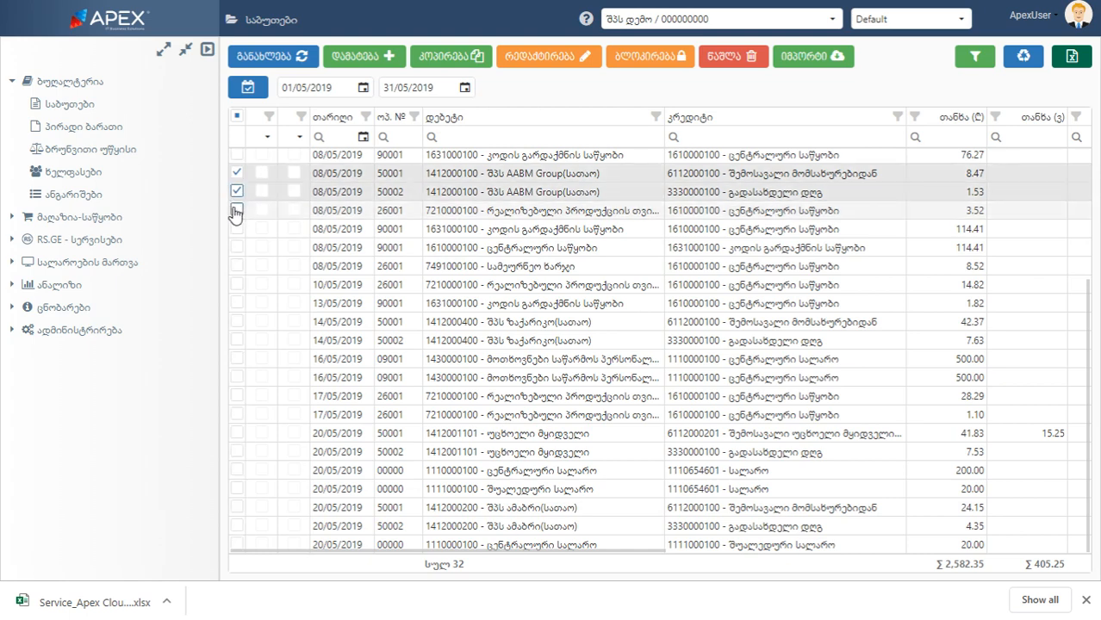
{"action": "left_click", "coordinate": [236, 210]}
{"action": "left_click", "coordinate": [237, 248]}
{"action": "left_click", "coordinate": [238, 284]}
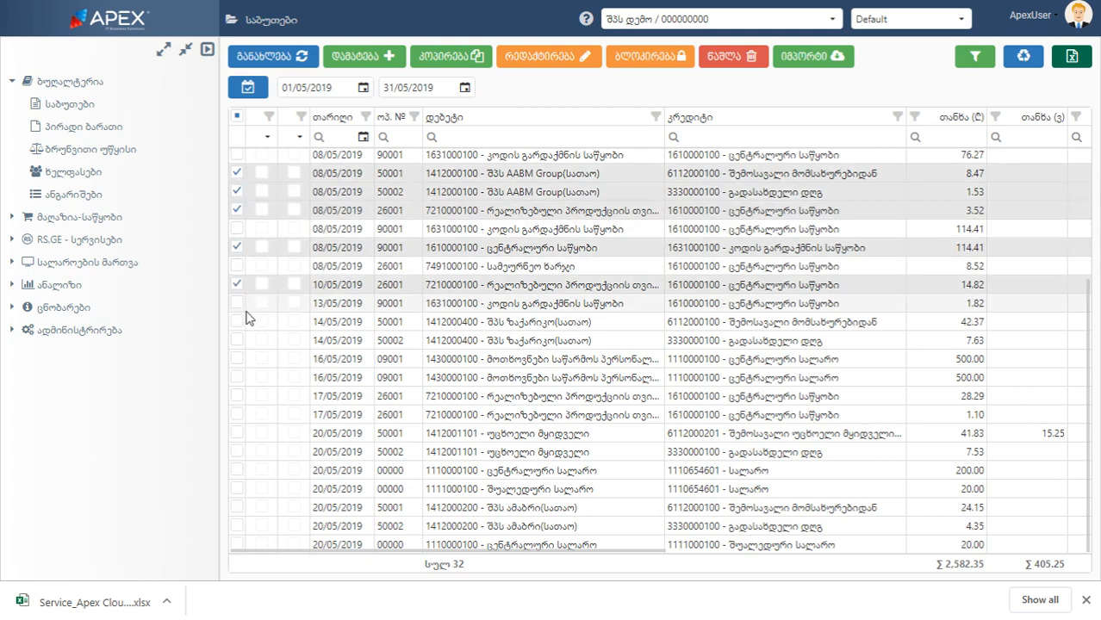
{"action": "left_click", "coordinate": [239, 341]}
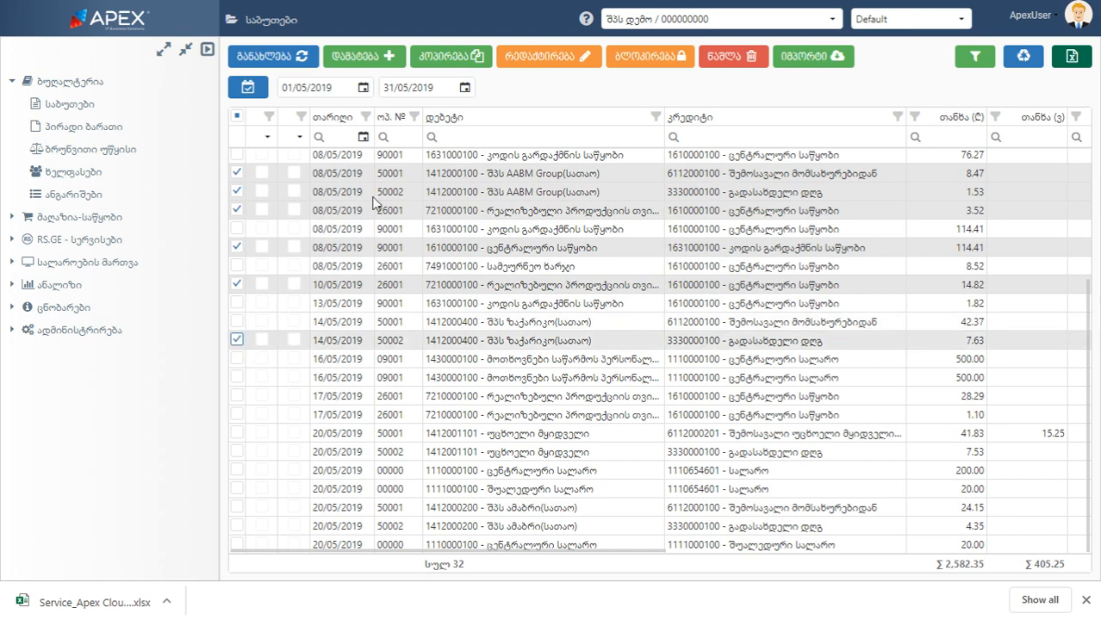
{"action": "left_click", "coordinate": [625, 65]}
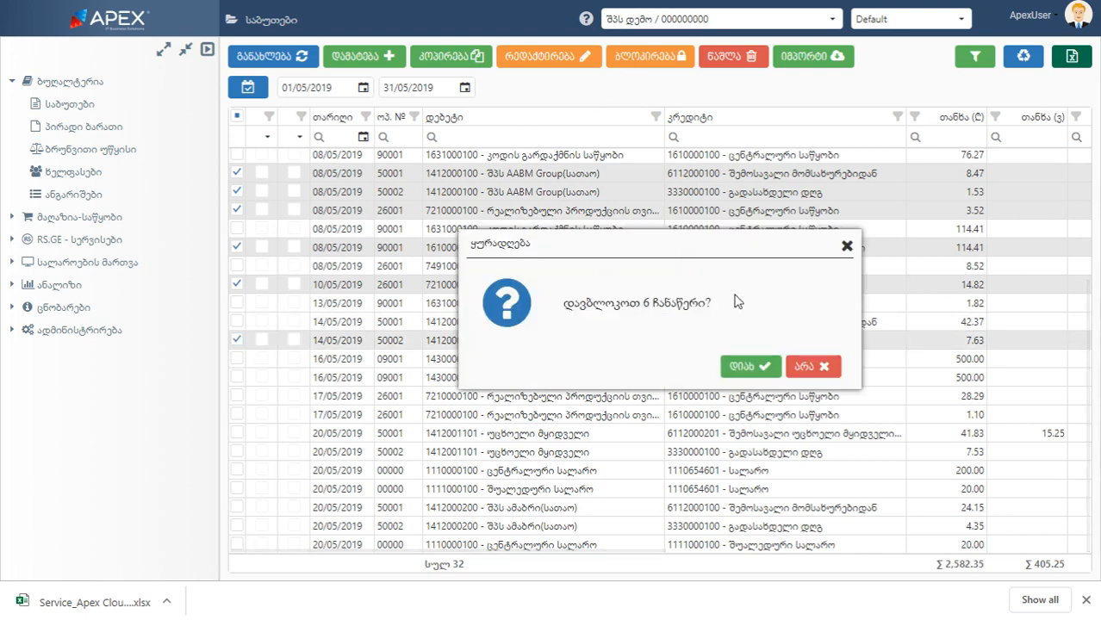
{"action": "left_click", "coordinate": [746, 364]}
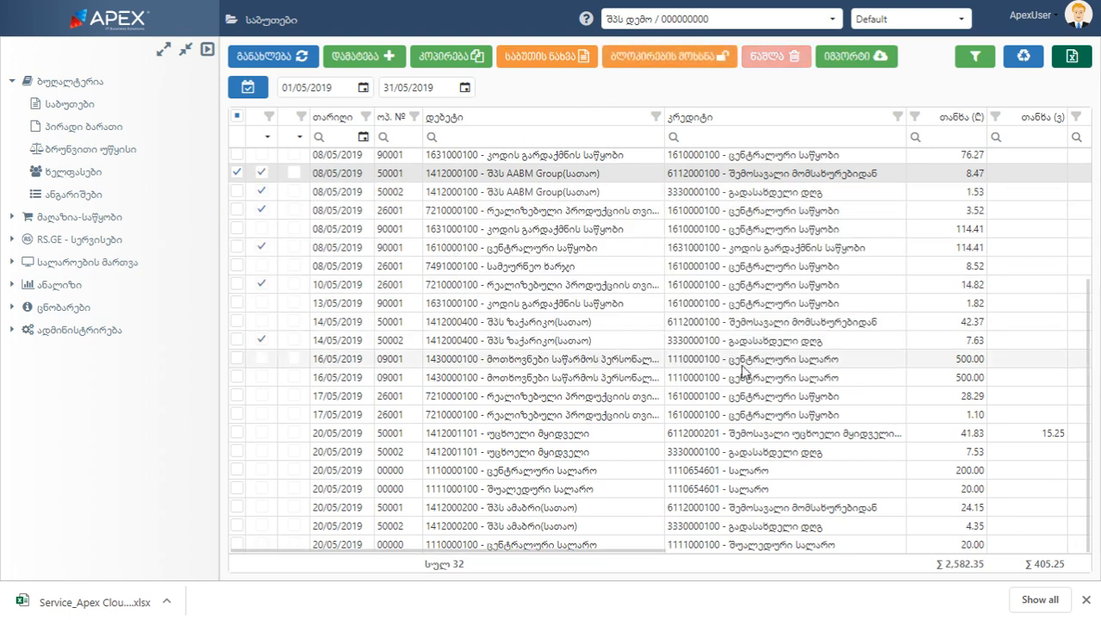
Select and deselect all documents, and filter the list by operation numbers 50001 and 50002
{"action": "left_click", "coordinate": [237, 116]}
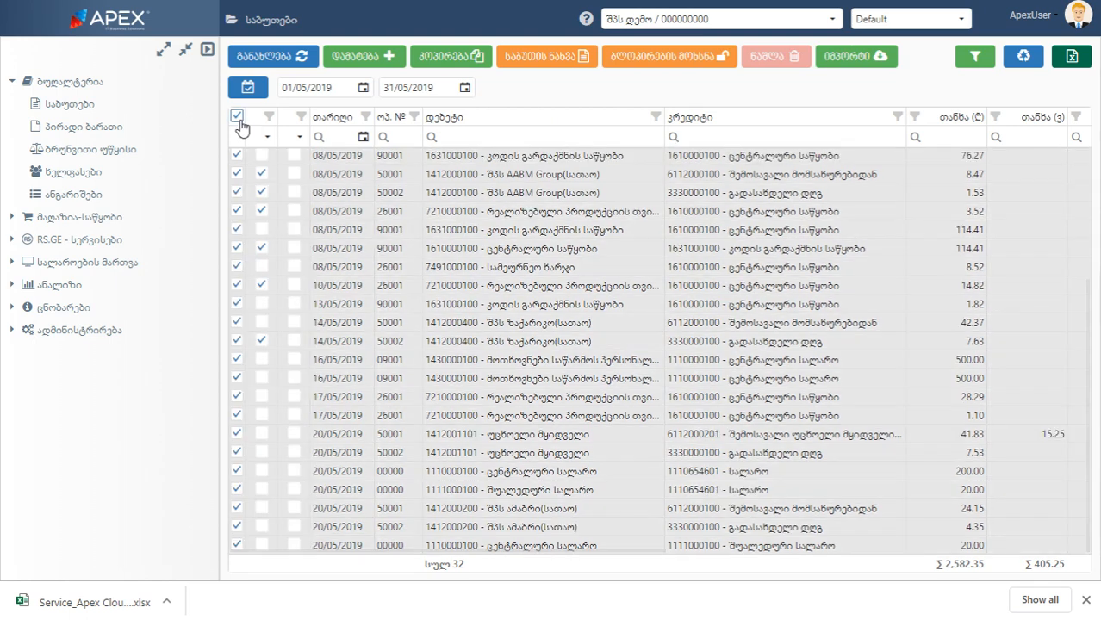
{"action": "left_click", "coordinate": [238, 118]}
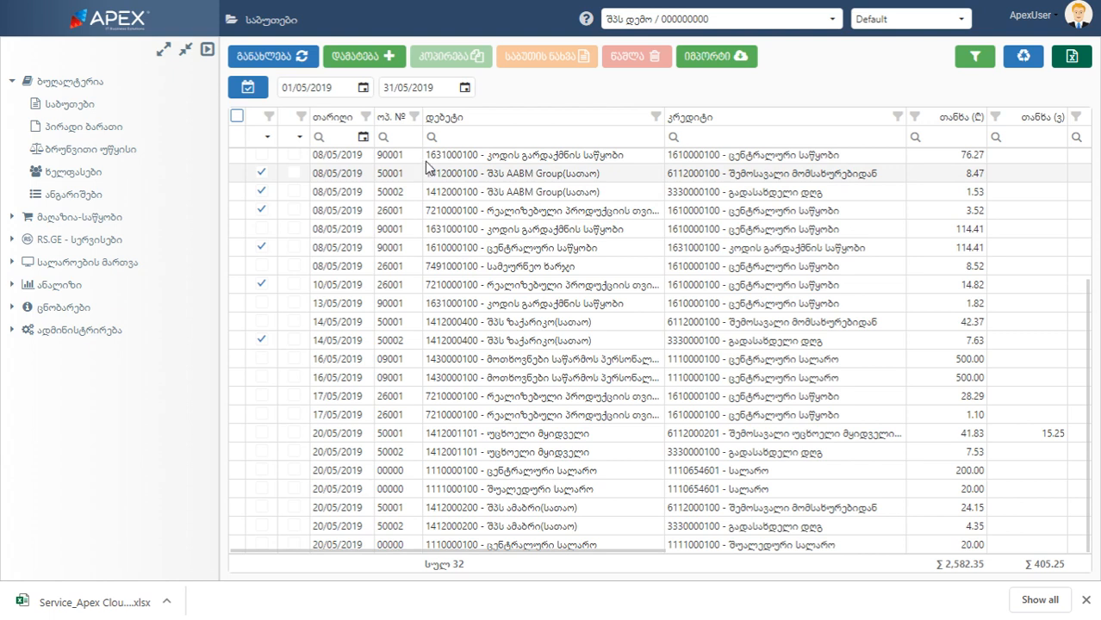
{"action": "left_click", "coordinate": [415, 117]}
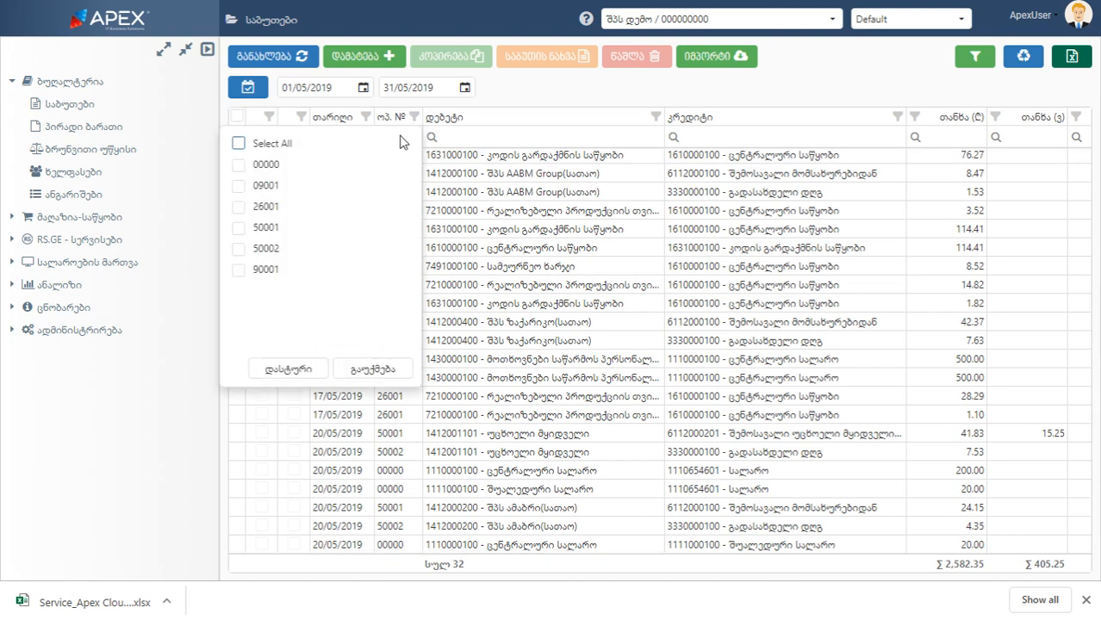
{"action": "left_click", "coordinate": [239, 227]}
{"action": "left_click", "coordinate": [239, 249]}
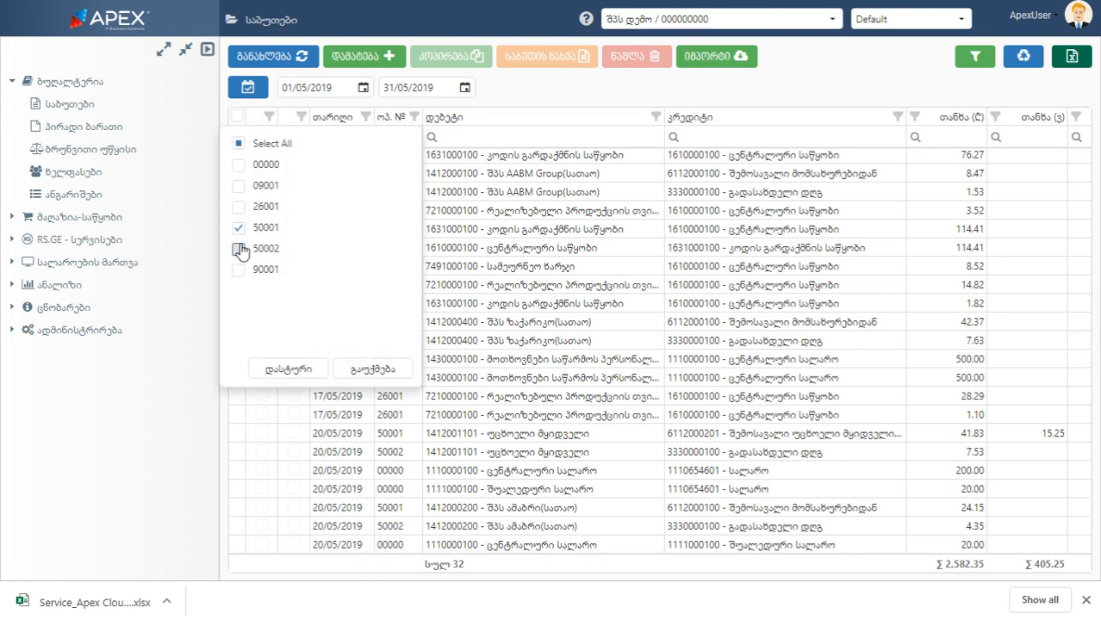
{"action": "left_click", "coordinate": [291, 368]}
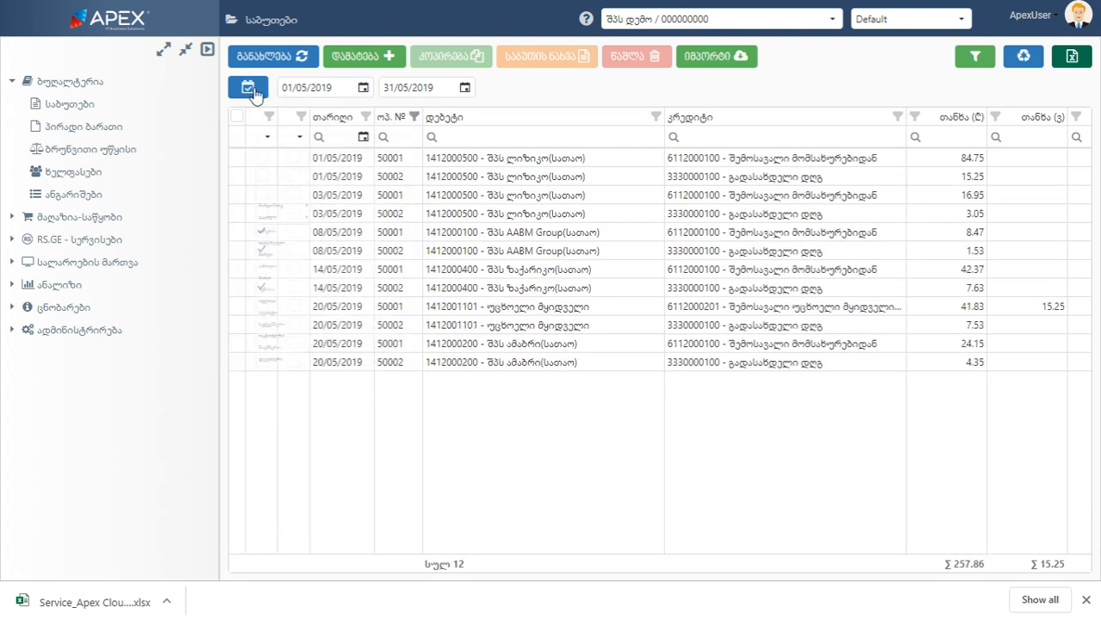
View the preset period choices without changing the dates, and export the filtered documents list to Excel
{"action": "left_click", "coordinate": [249, 89]}
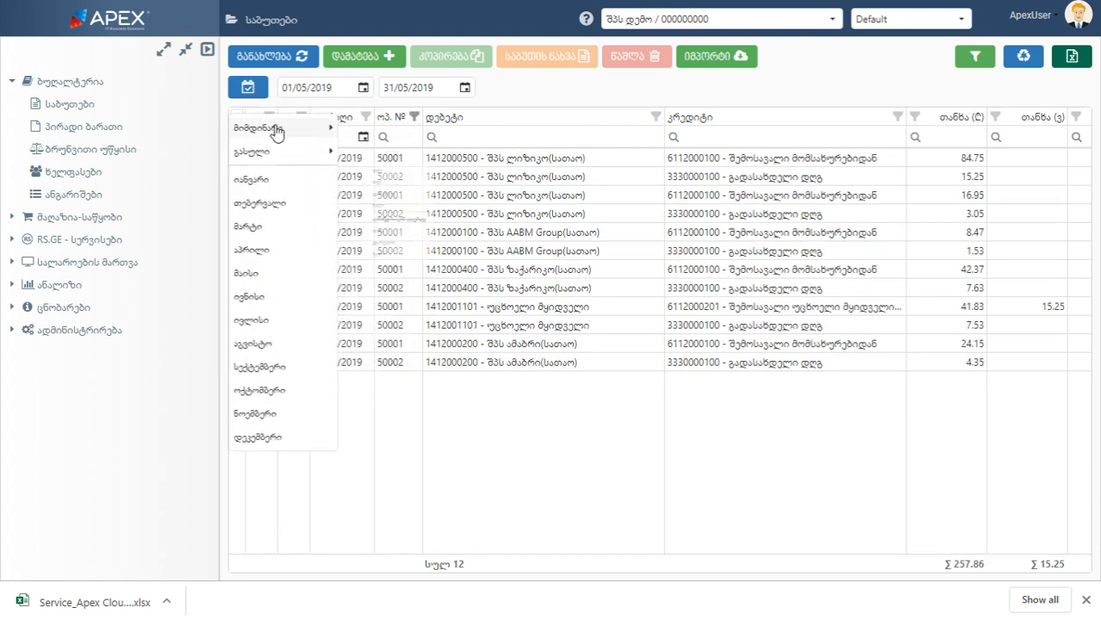
{"action": "left_click", "coordinate": [422, 326]}
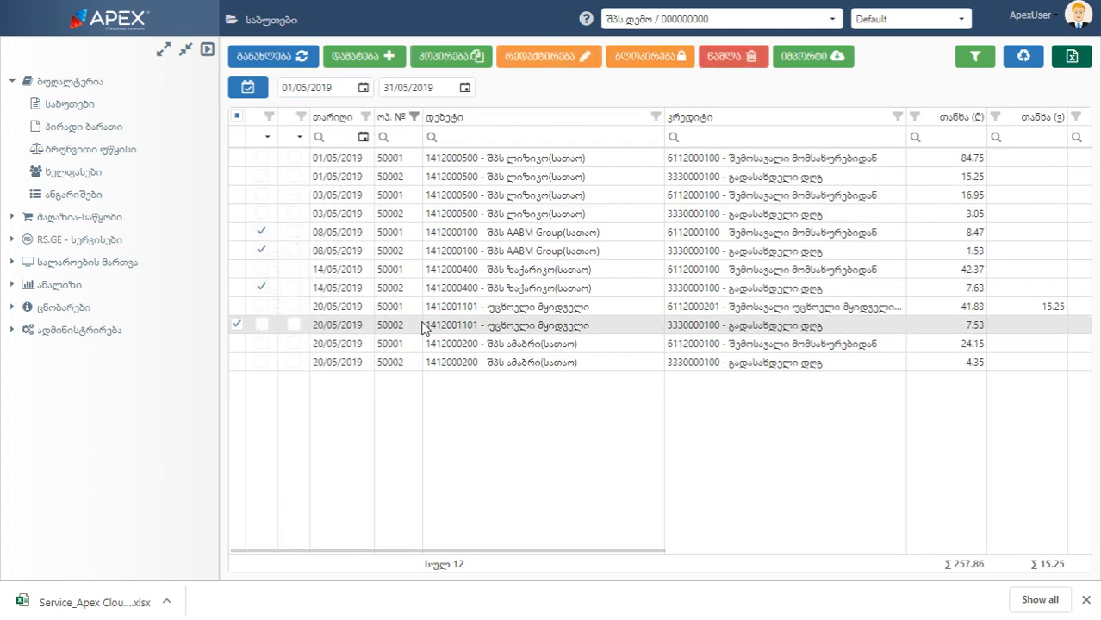
{"action": "left_click", "coordinate": [1073, 60]}
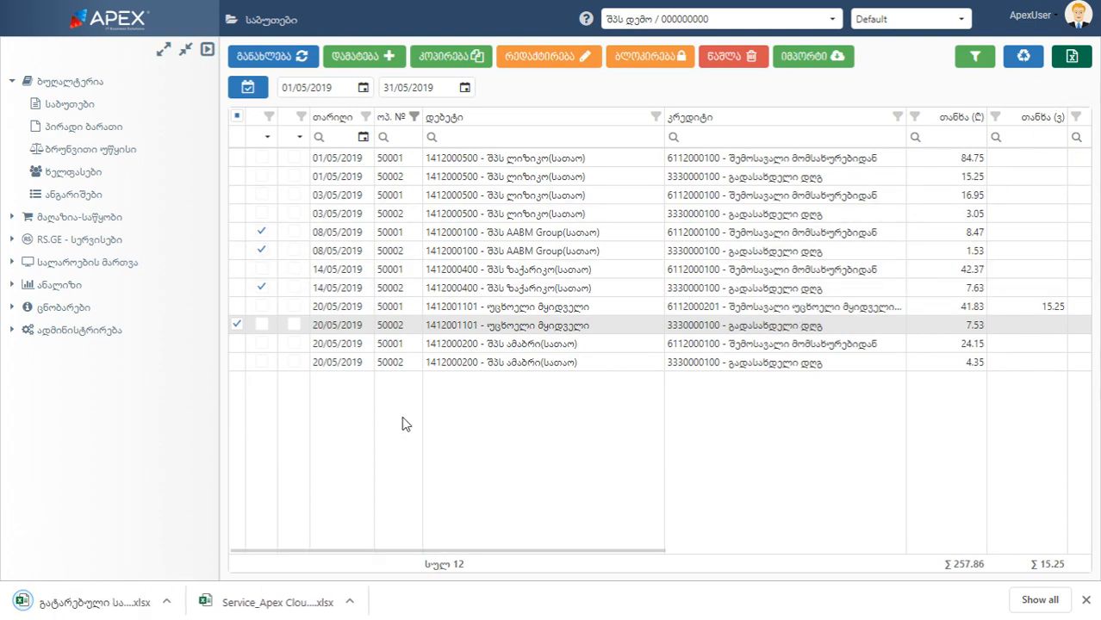